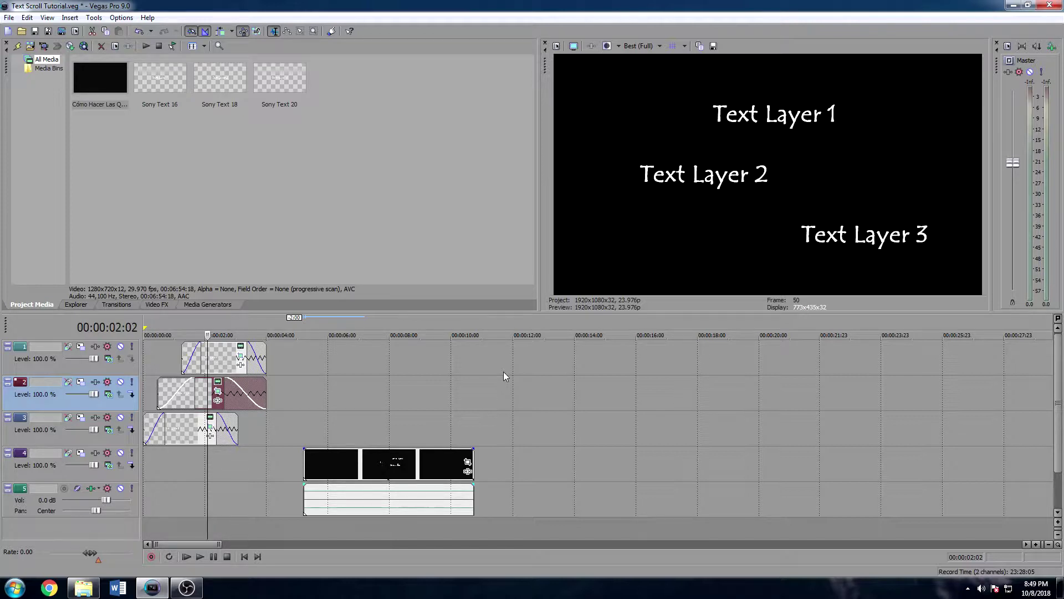
# Play back the existing project from the start and from 00:00:05:19 to review the title clip.
pyautogui.click(143, 456)
pyautogui.press('space')
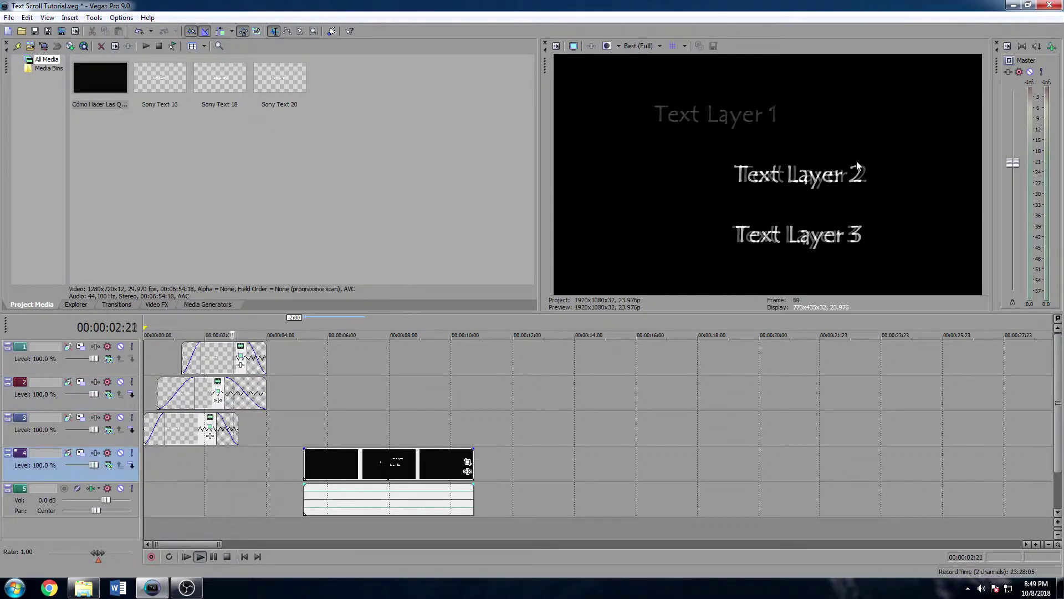
pyautogui.press('space')
pyautogui.press('space')
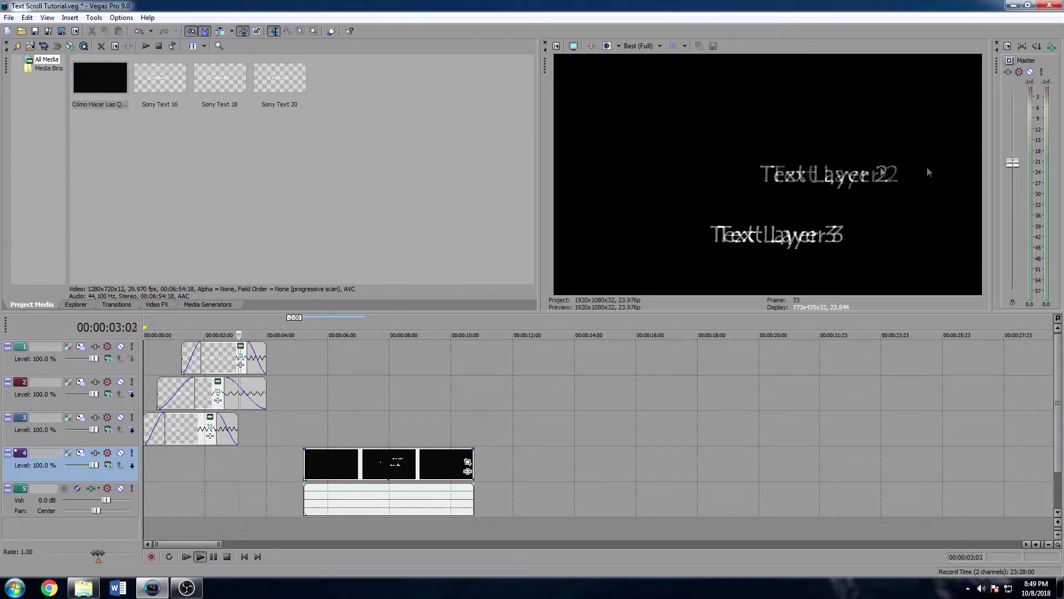
pyautogui.press('space')
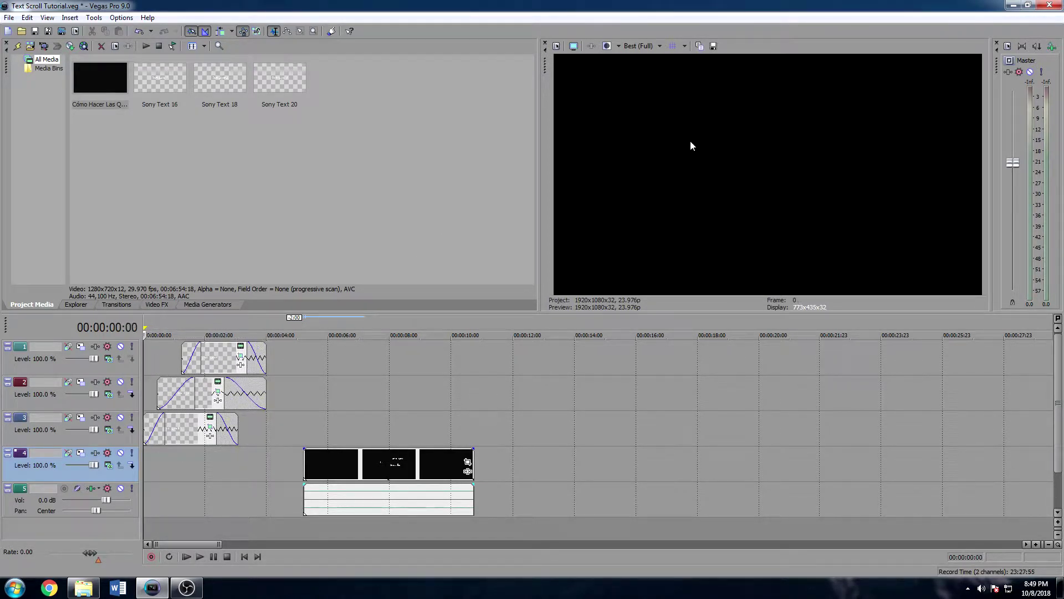
pyautogui.click(322, 391)
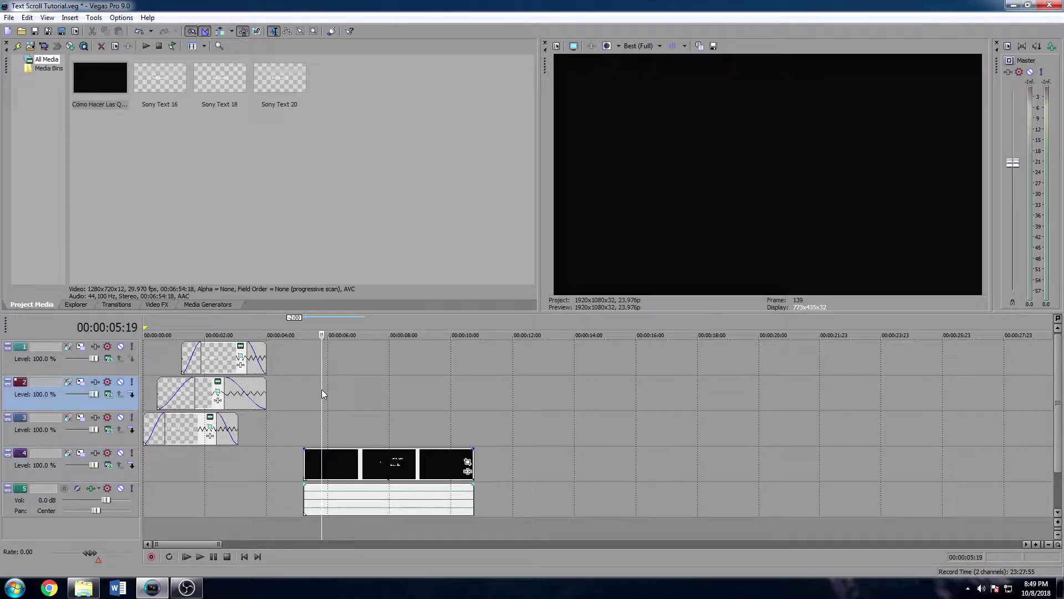
pyautogui.press('space')
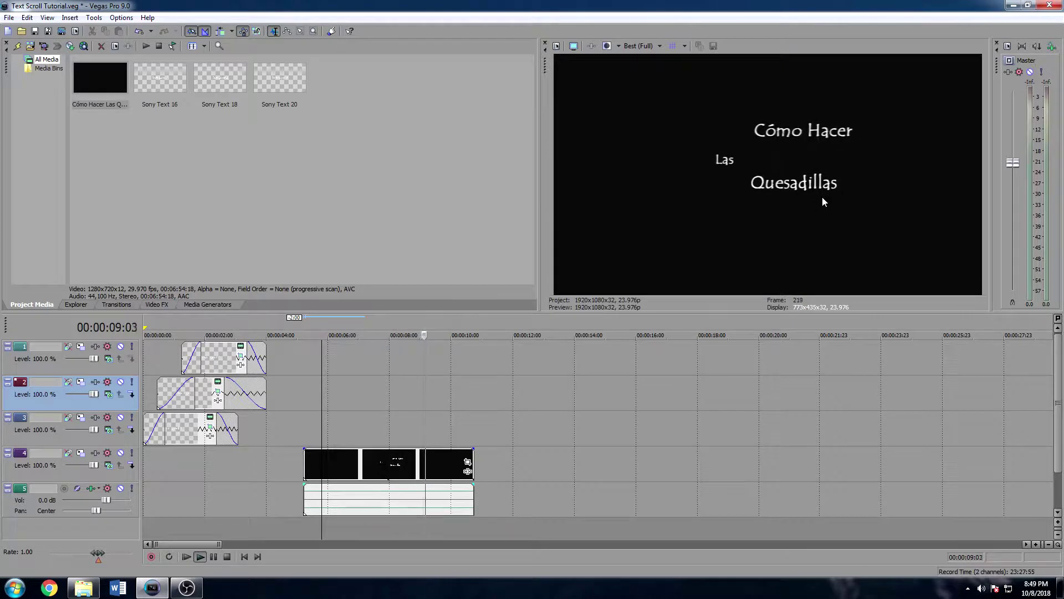
pyautogui.press('space')
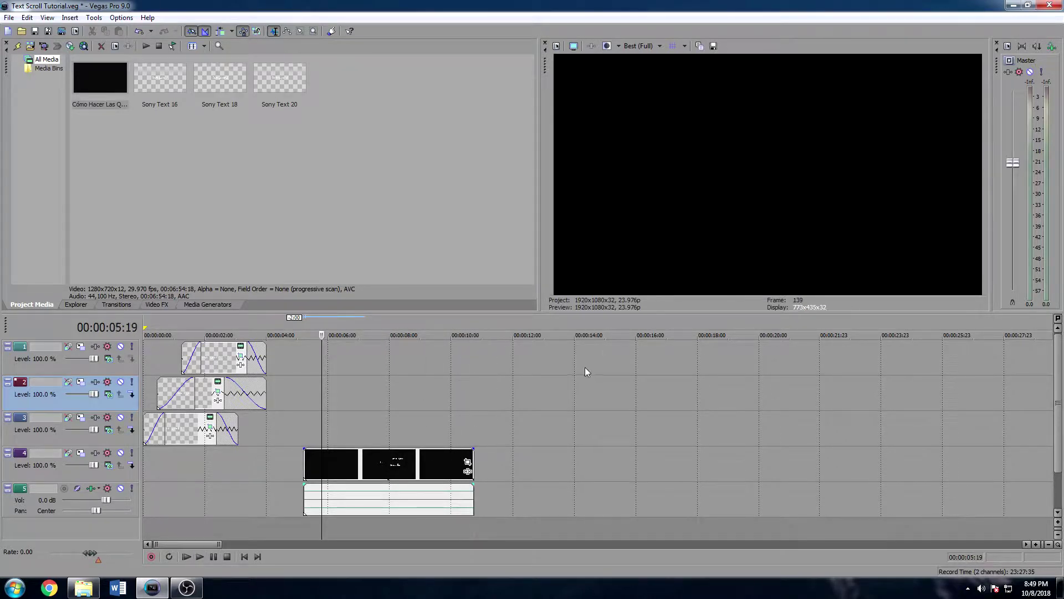
pyautogui.click(166, 473)
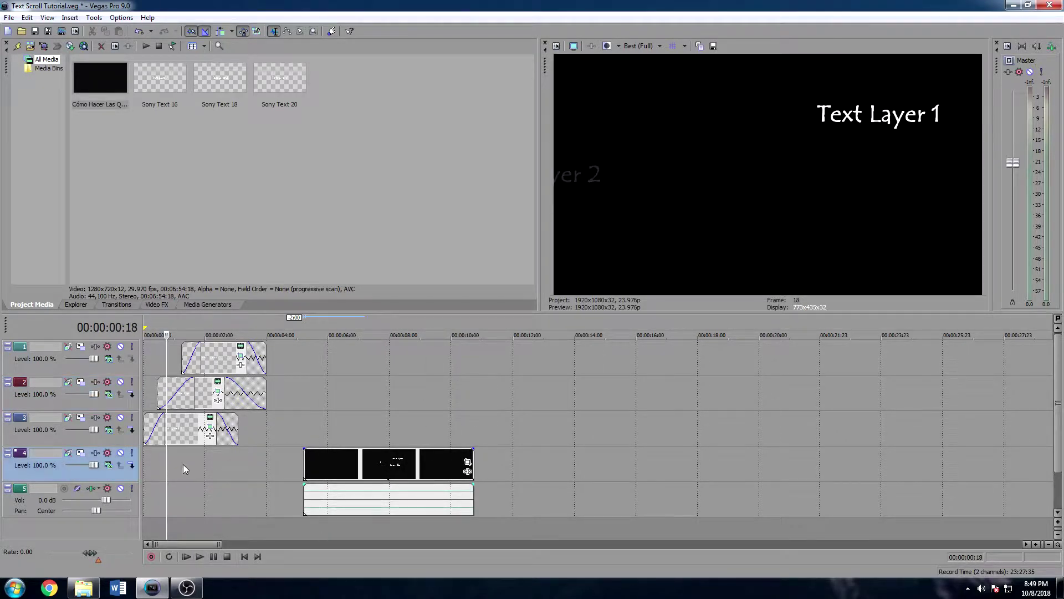
pyautogui.click(194, 464)
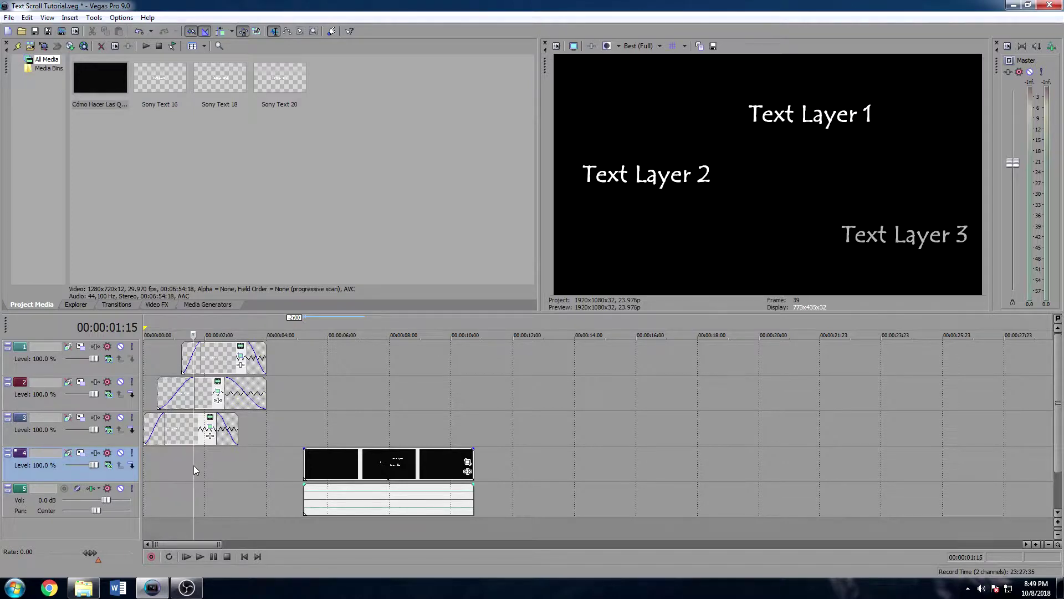
# Inspect Text Layer 1's text settings and its first and last keyframe X/Y Center values.
pyautogui.click(210, 418)
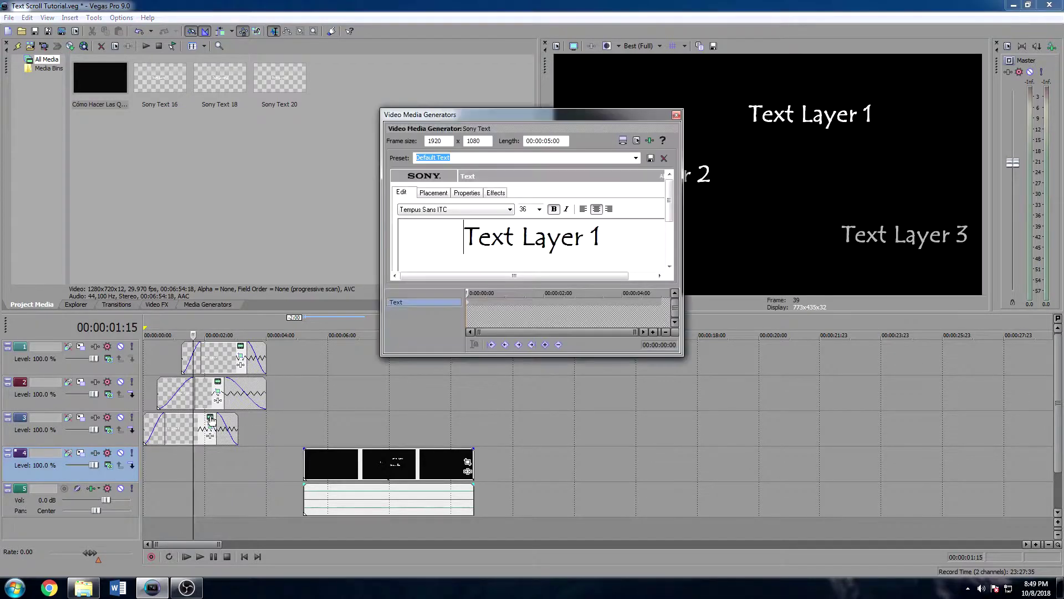
pyautogui.click(676, 115)
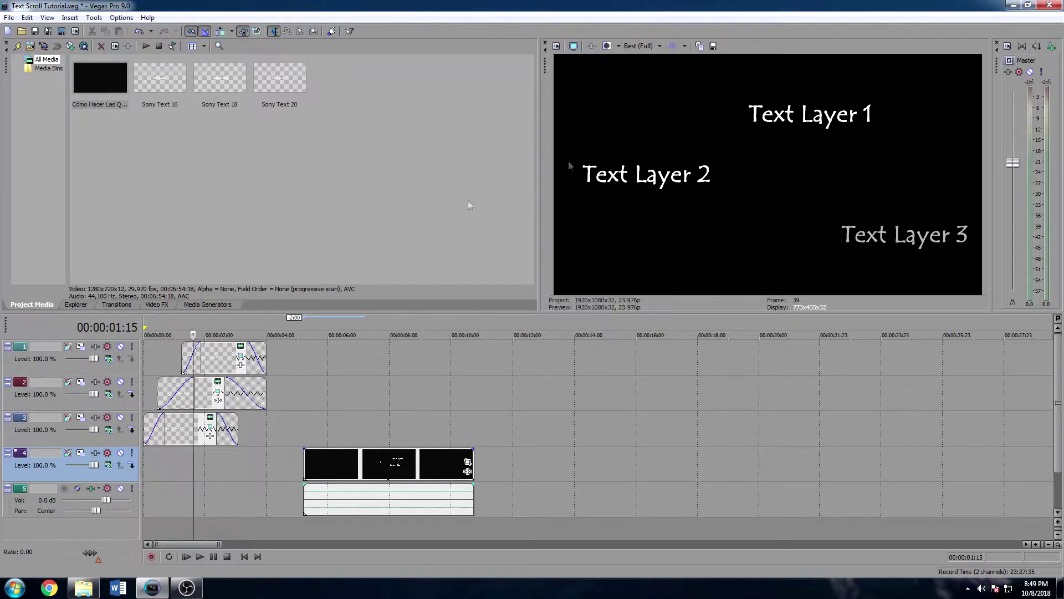
pyautogui.click(210, 428)
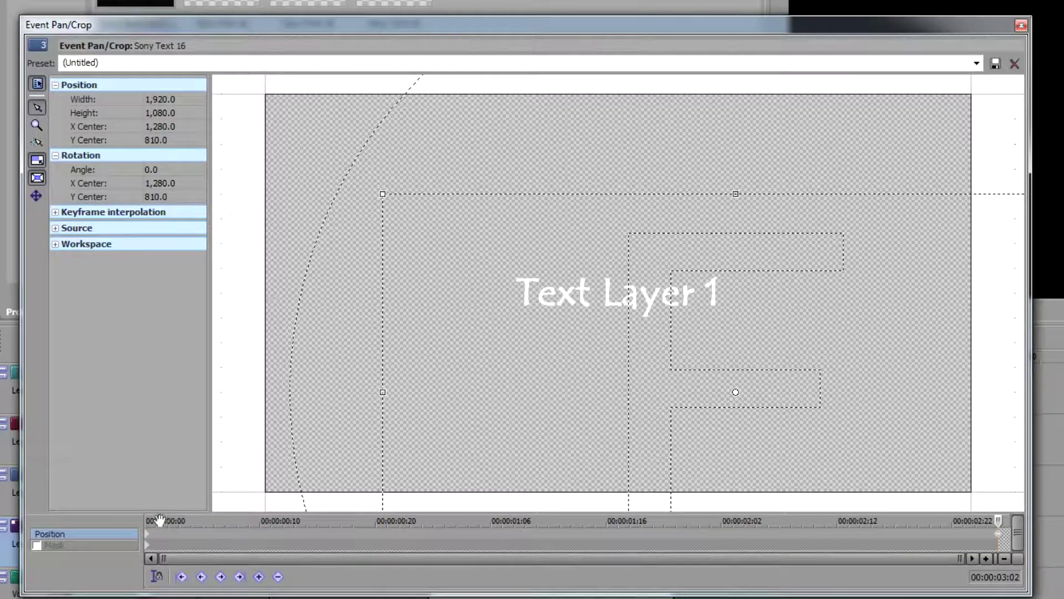
pyautogui.click(149, 541)
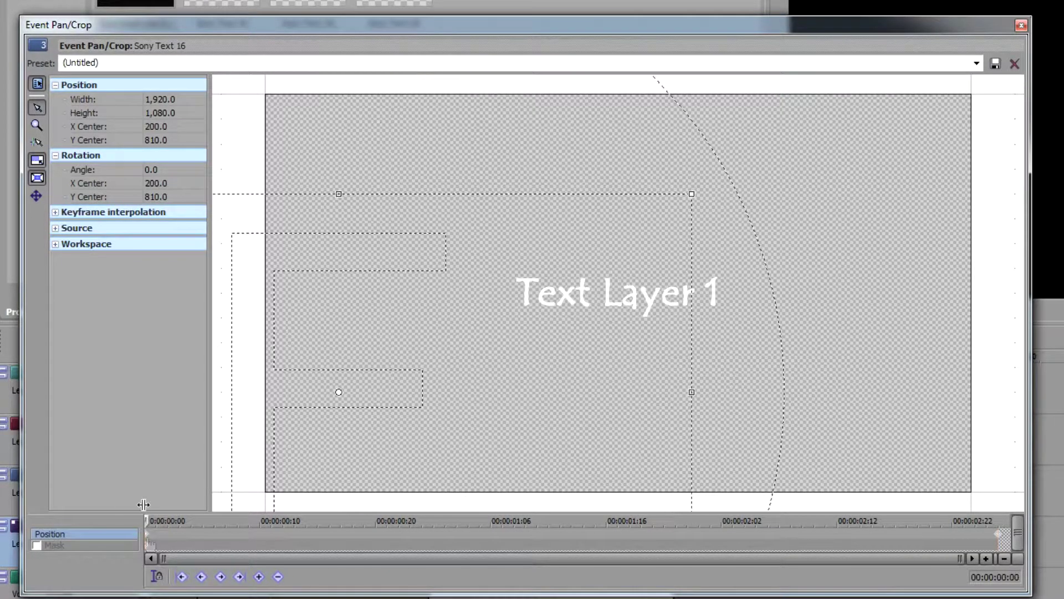
pyautogui.click(175, 128)
pyautogui.click(174, 140)
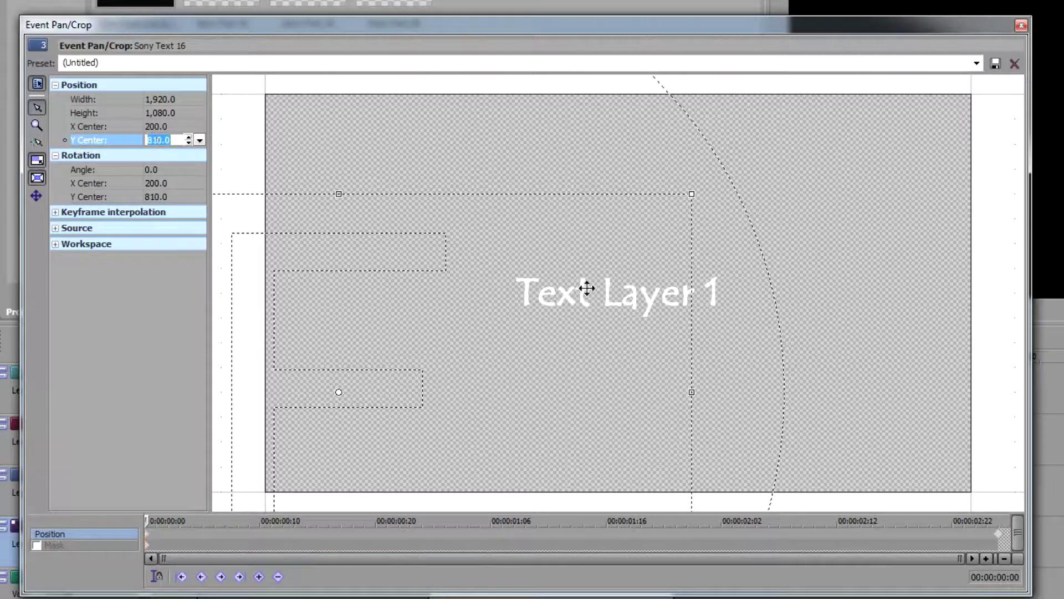
pyautogui.click(1000, 537)
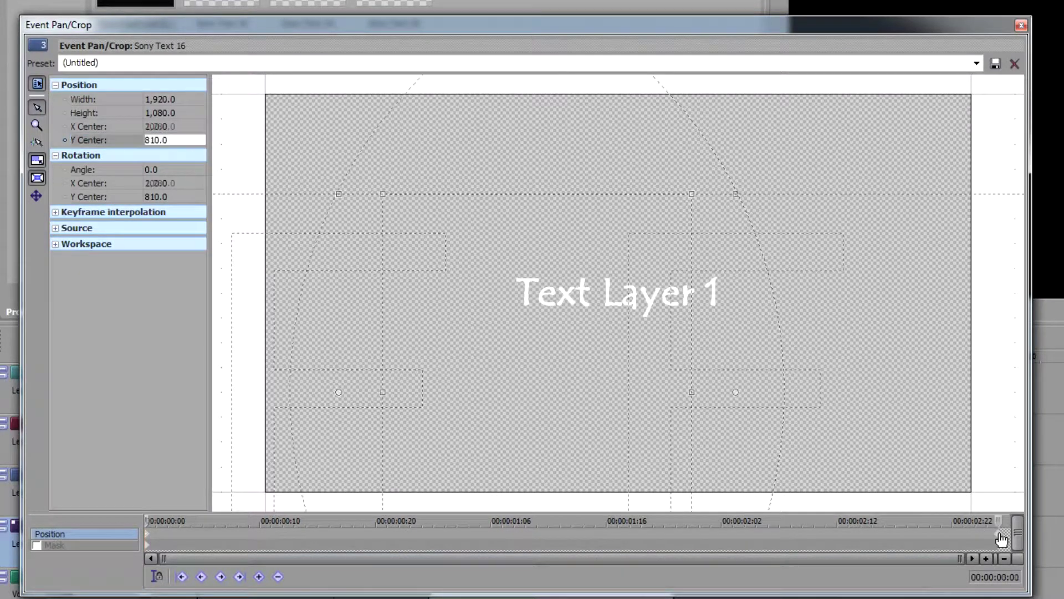
pyautogui.click(161, 137)
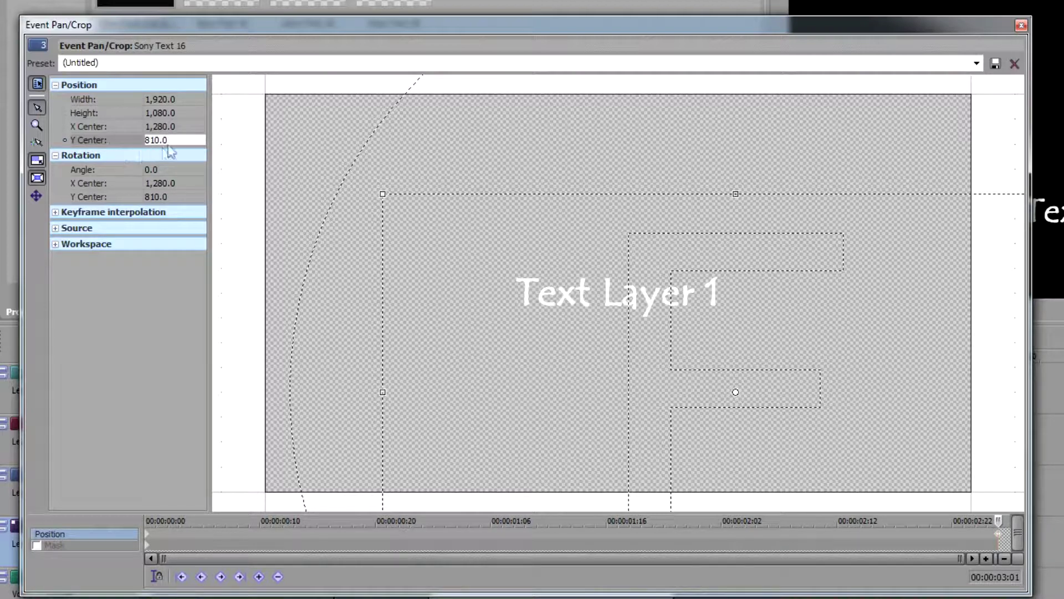
pyautogui.click(1021, 25)
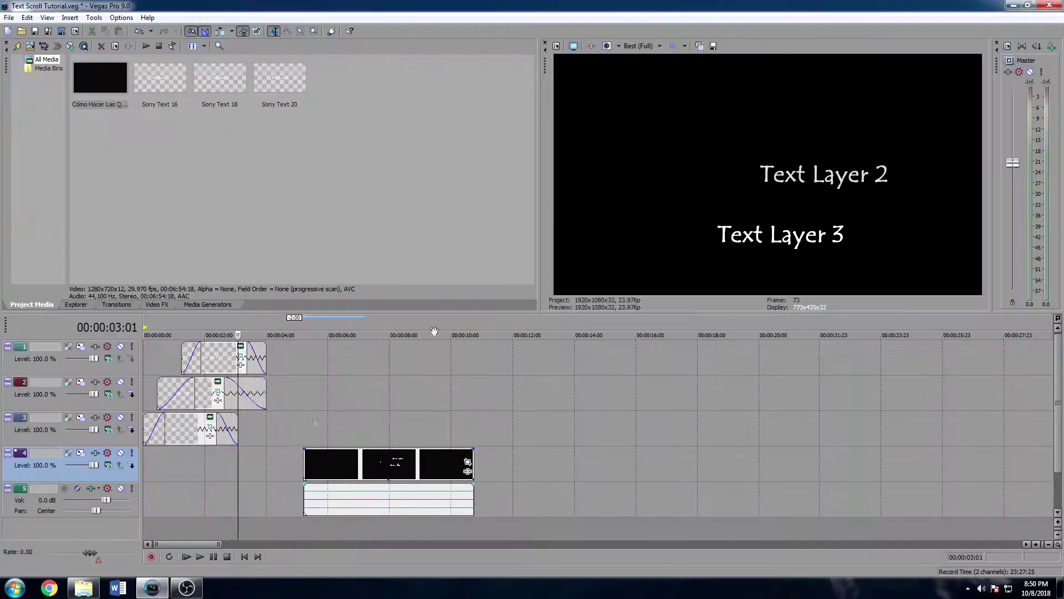
# Review the first and last pan/crop keyframes of Text Layer 2 and Text Layer 3.
pyautogui.click(218, 395)
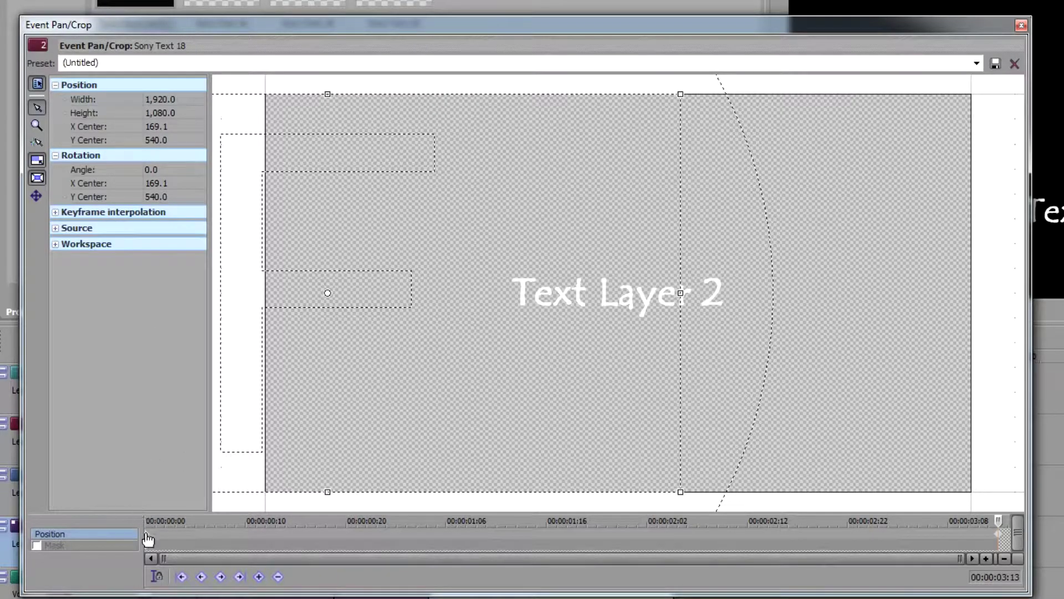
pyautogui.click(147, 532)
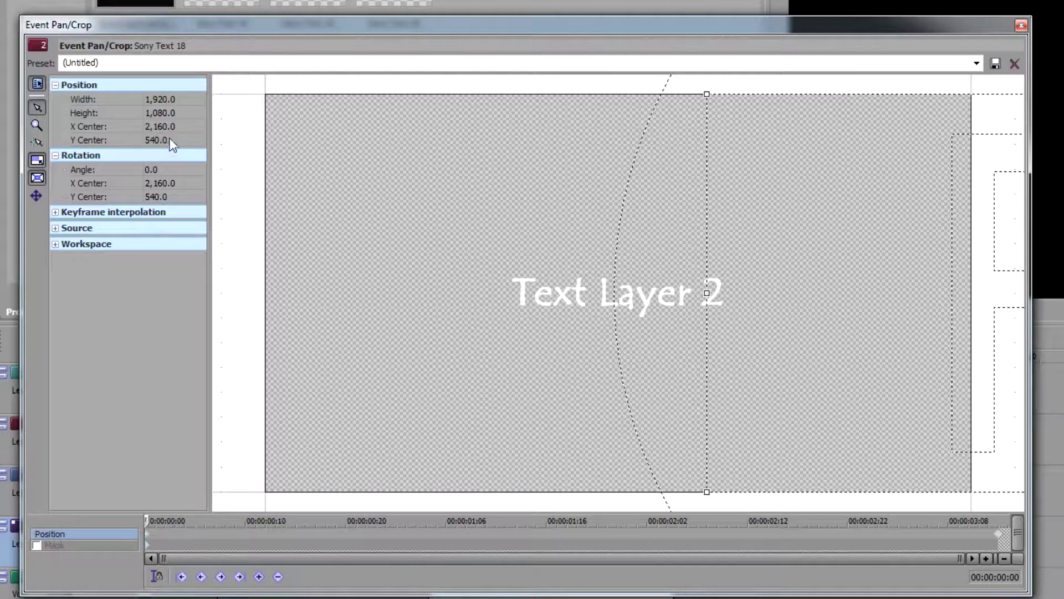
pyautogui.click(1000, 536)
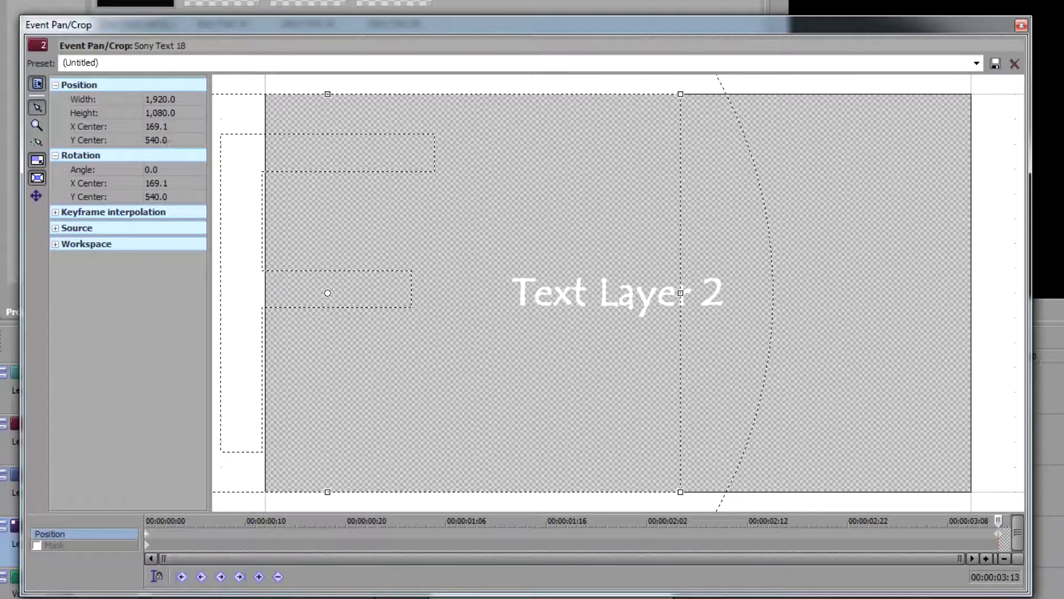
pyautogui.click(1021, 25)
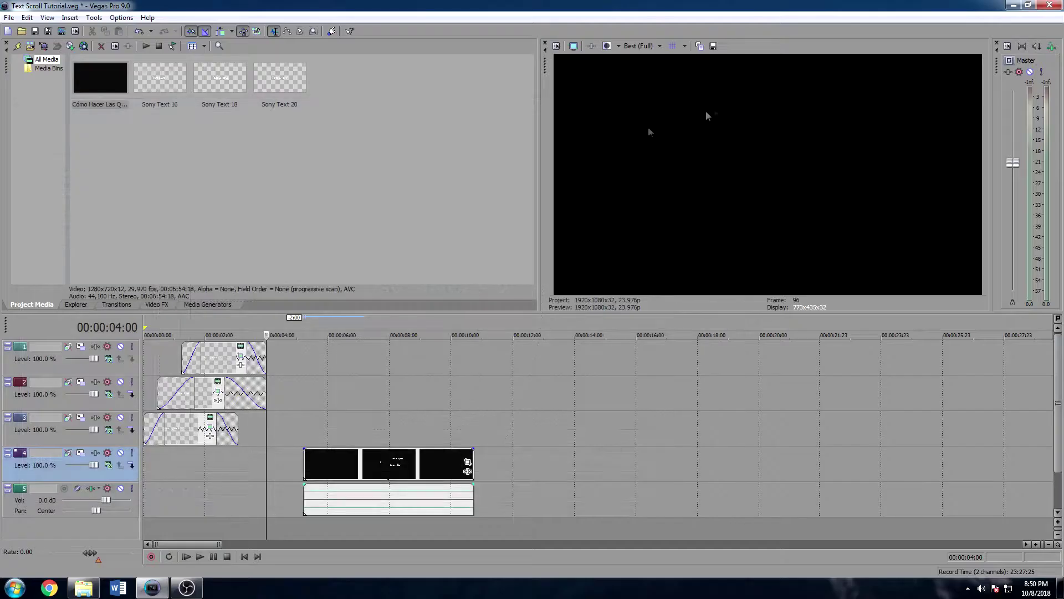
pyautogui.click(211, 360)
pyautogui.click(241, 360)
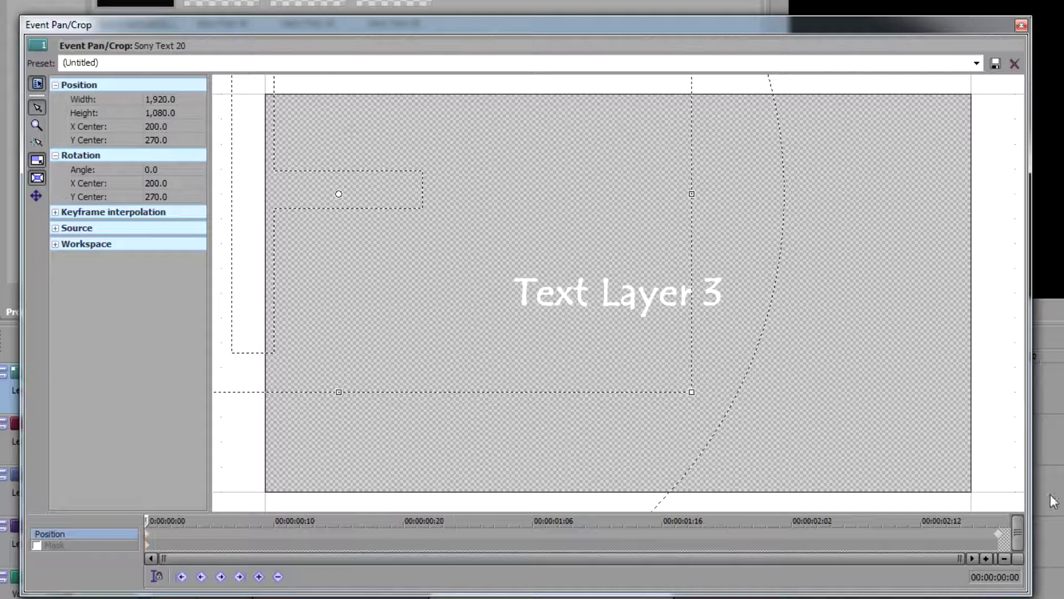
pyautogui.click(1003, 536)
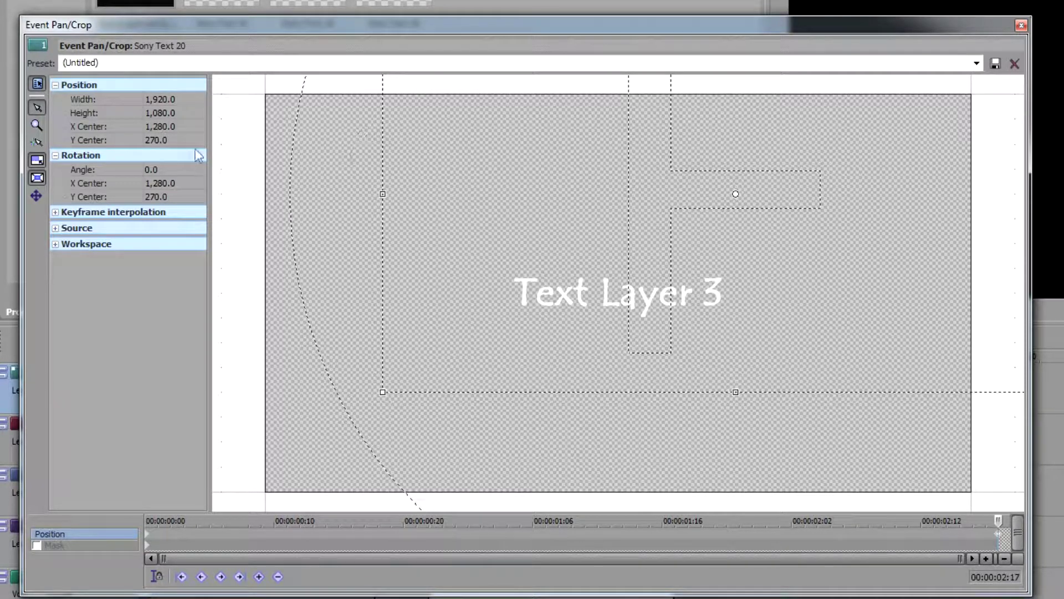
pyautogui.click(1021, 25)
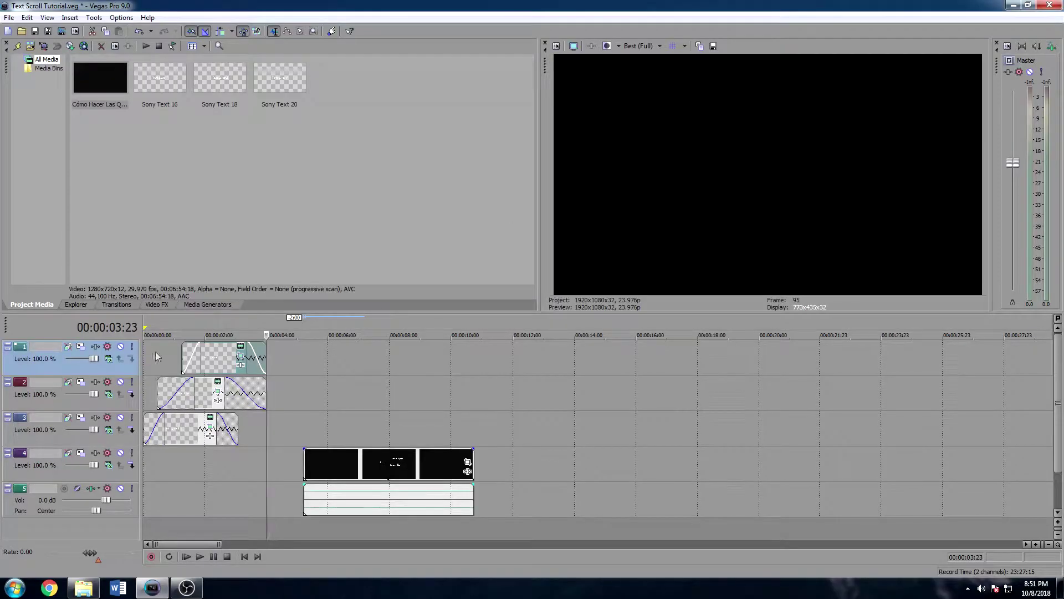
# Play the text animation from near the start, then view all three layers at 00:00:02:17.
pyautogui.click(155, 351)
pyautogui.press('space')
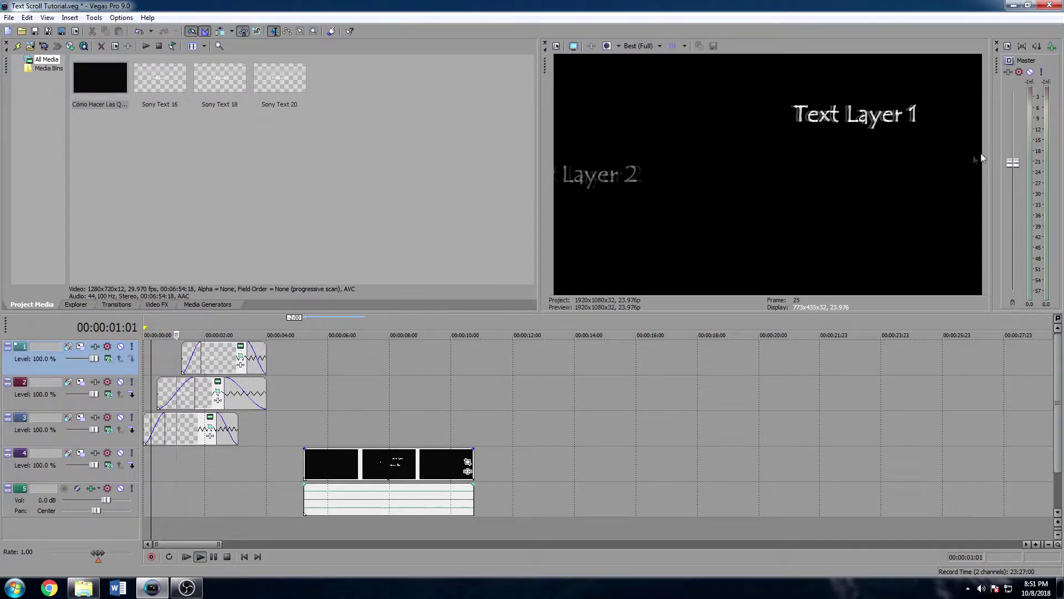
pyautogui.press('space')
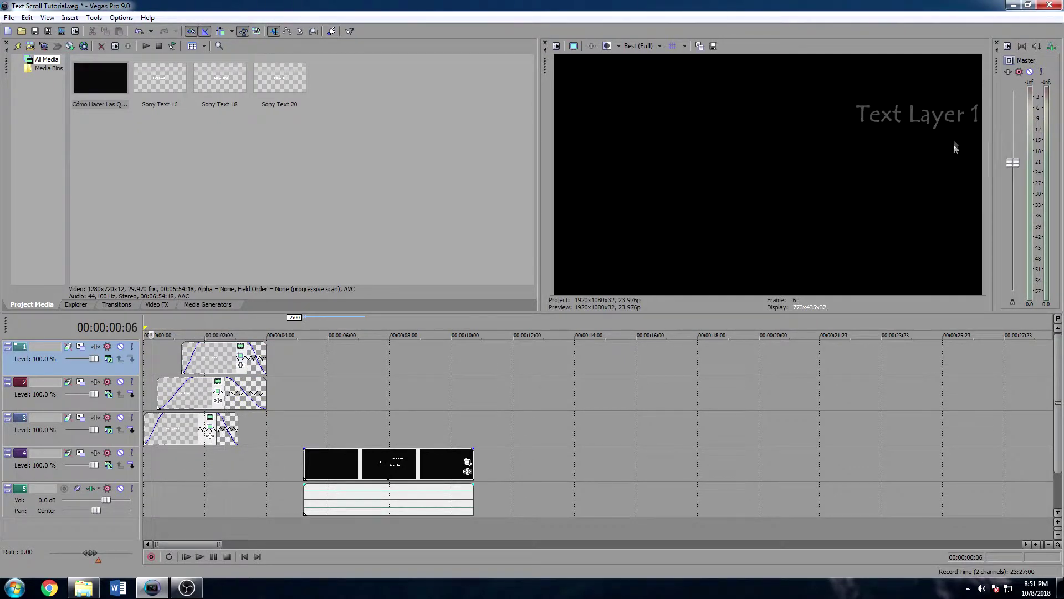
pyautogui.click(227, 358)
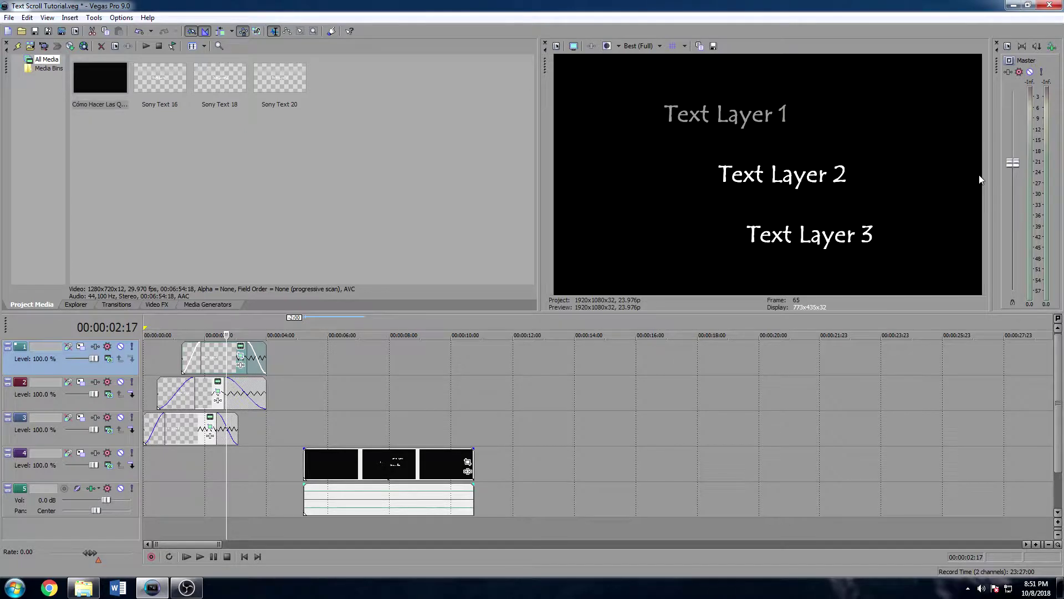
pyautogui.scroll(5, 402, 403)
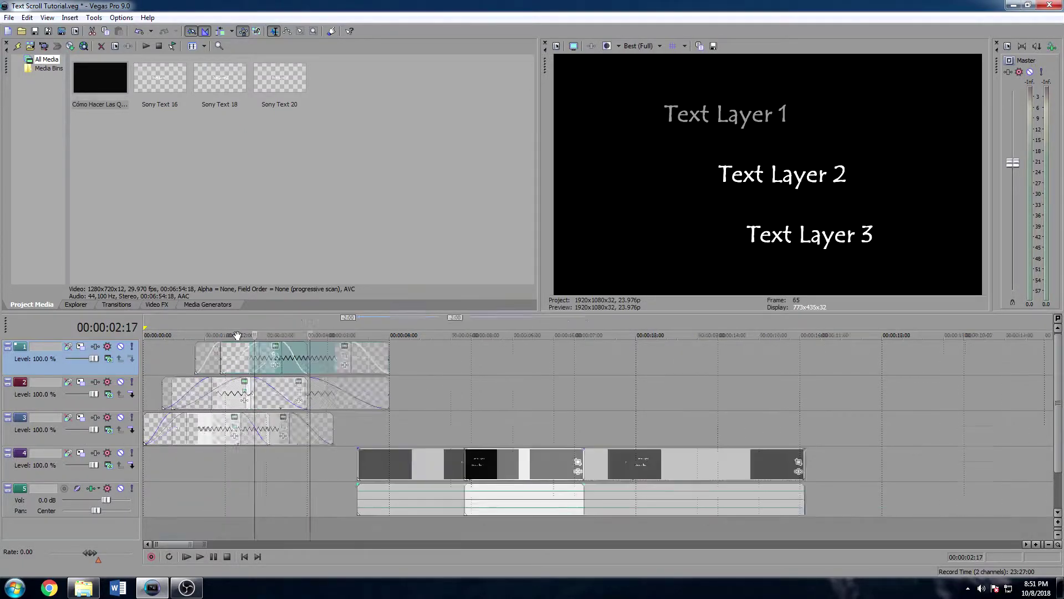
pyautogui.scroll(2, 401, 403)
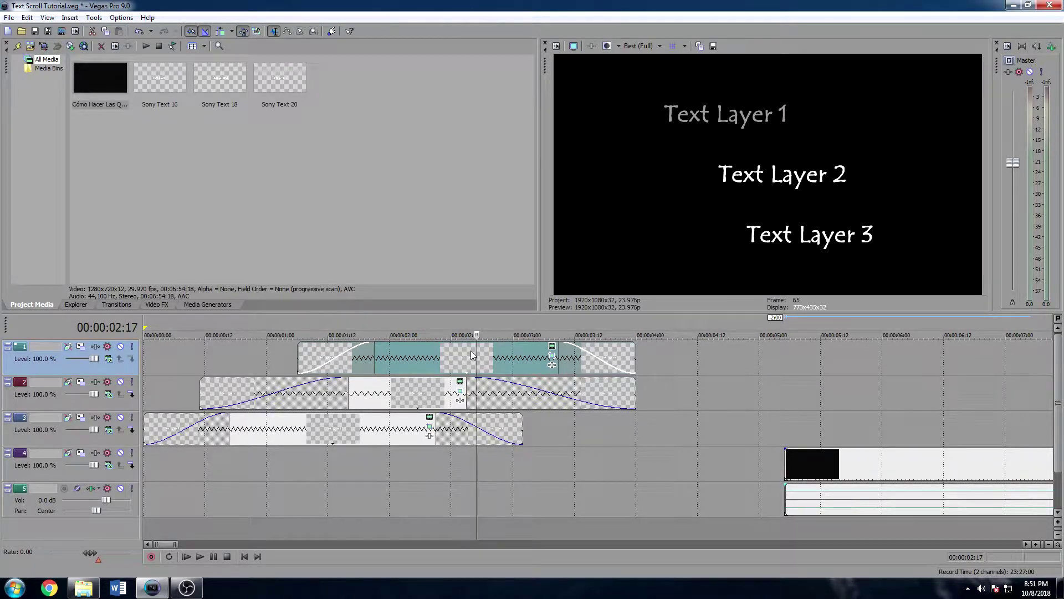
# Preview the scrolling text layers again from just before the first second.
pyautogui.press('space')
pyautogui.click(215, 357)
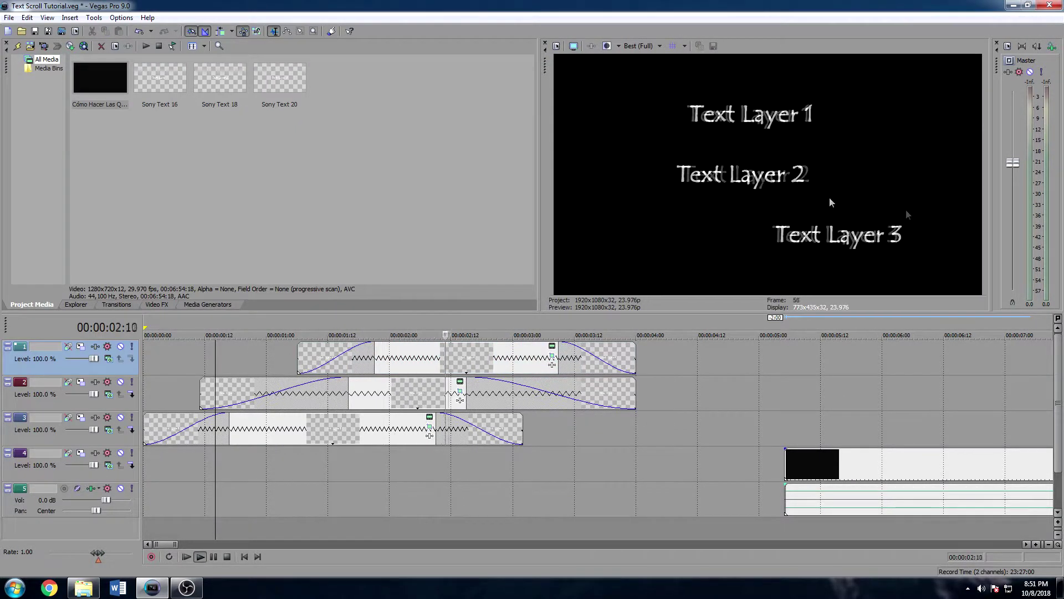
pyautogui.press('space')
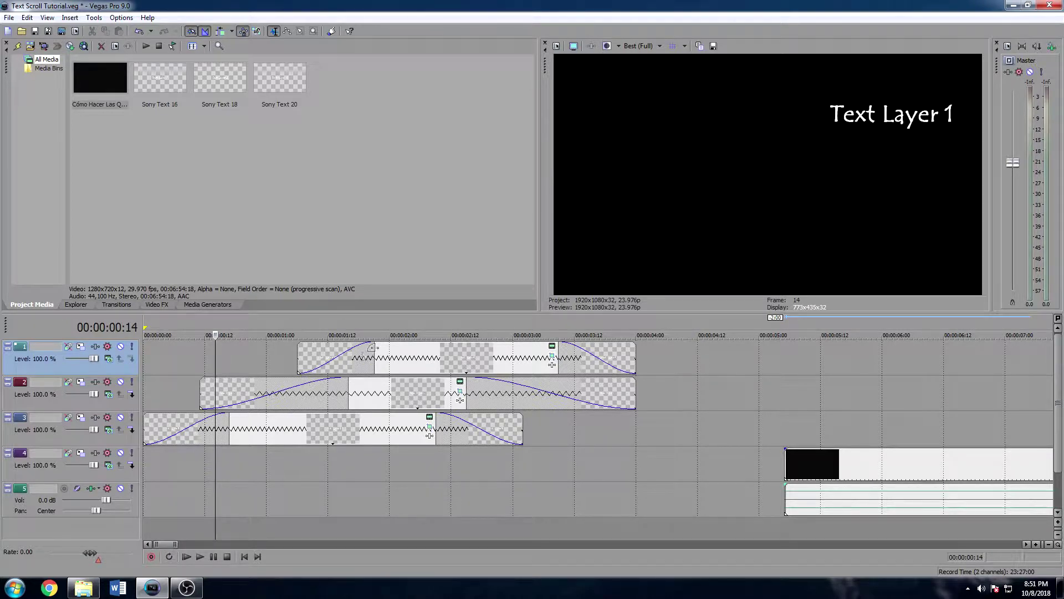
pyautogui.click(208, 377)
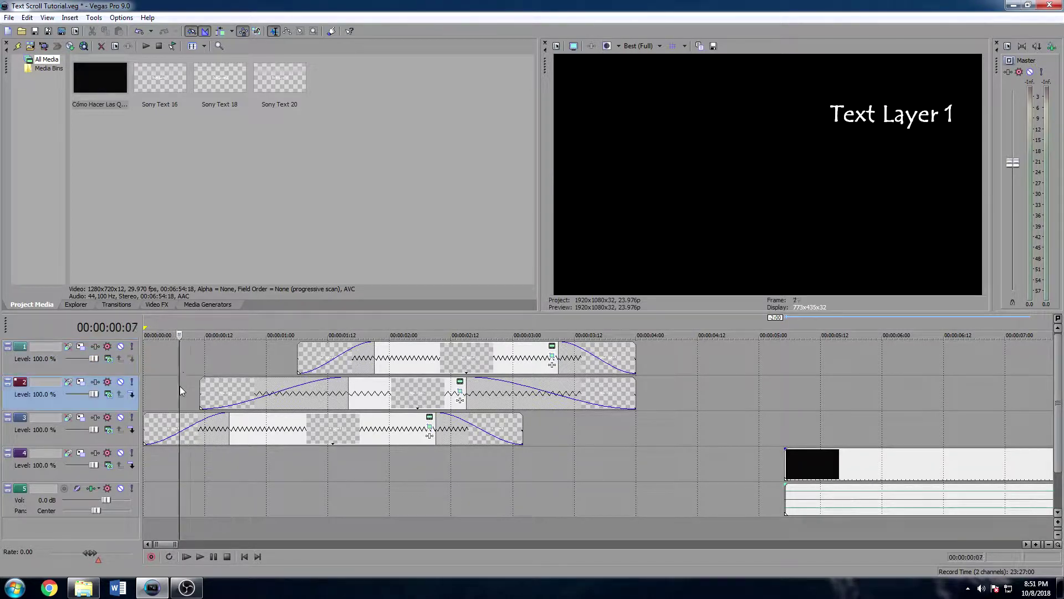
pyautogui.press('space')
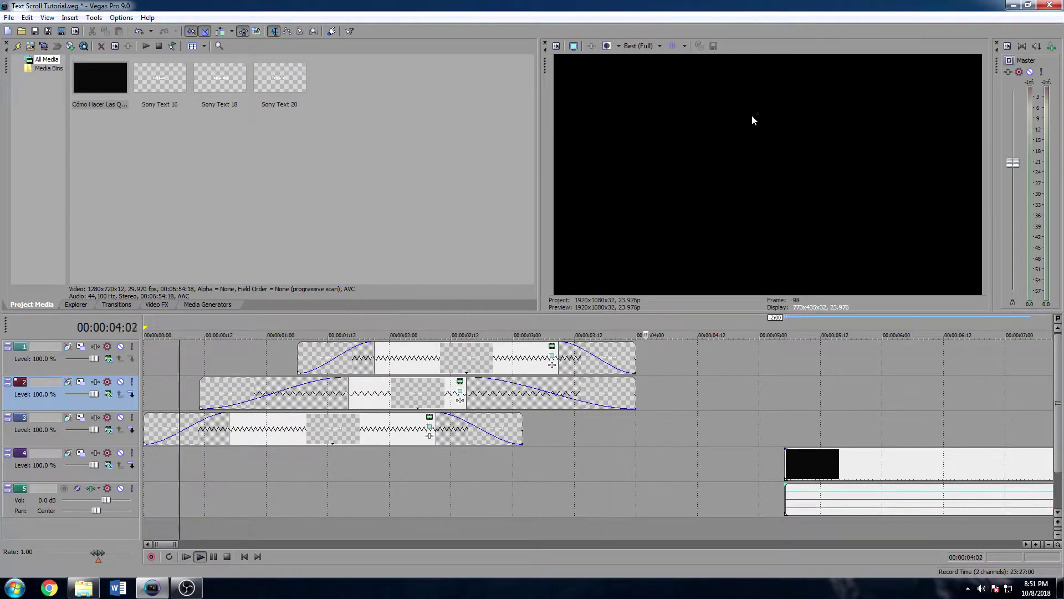
pyautogui.press('space')
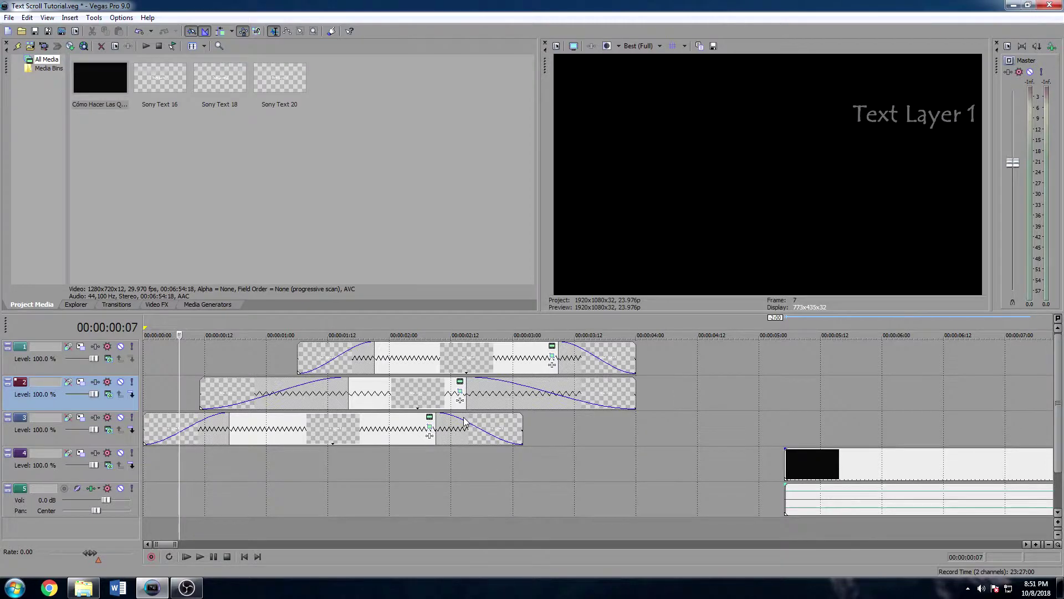
pyautogui.scroll(-3, 464, 417)
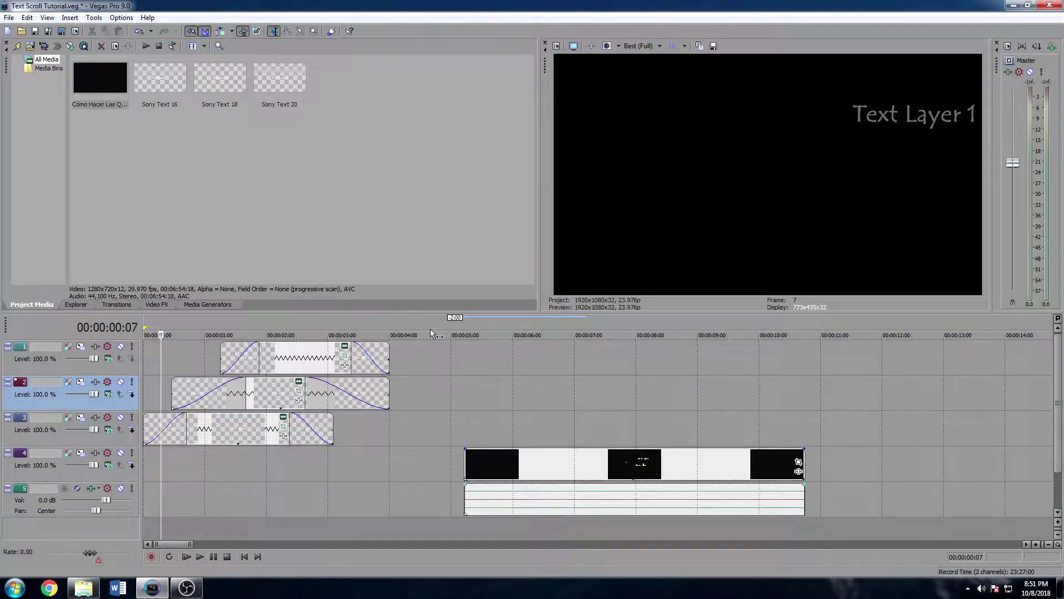
pyautogui.scroll(-2, 364, 396)
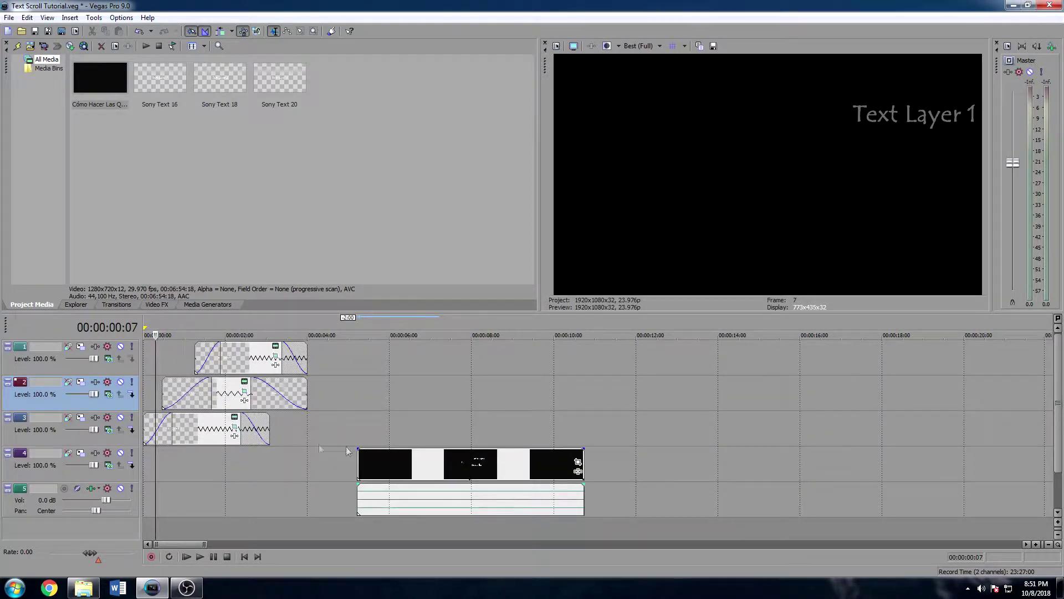
# Delete every event and all tracks from the timeline.
pyautogui.hotkey('ctrl', 'a')
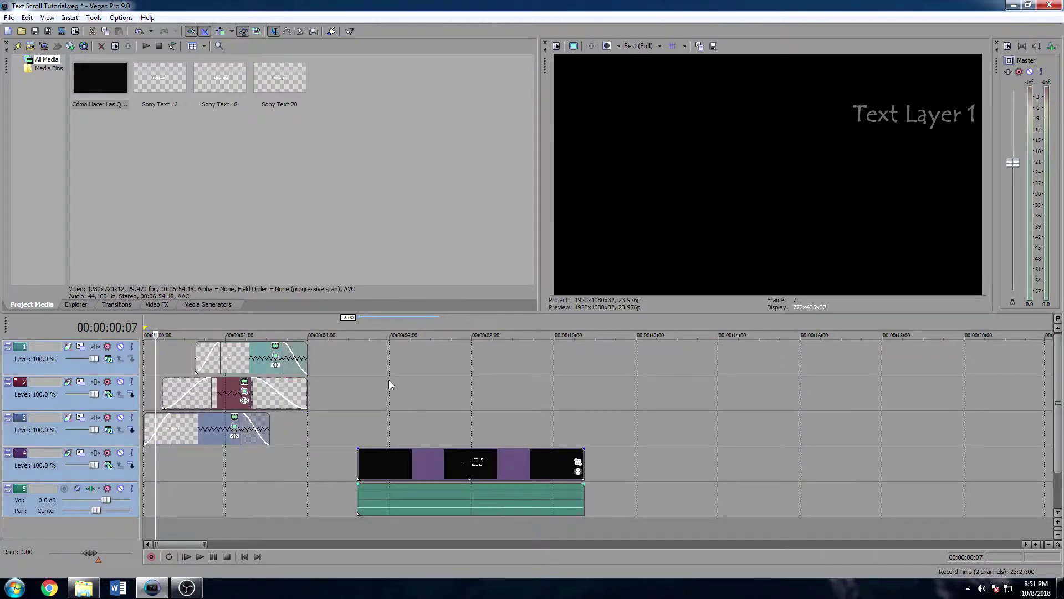
pyautogui.press('Delete')
pyautogui.rightClick(185, 367)
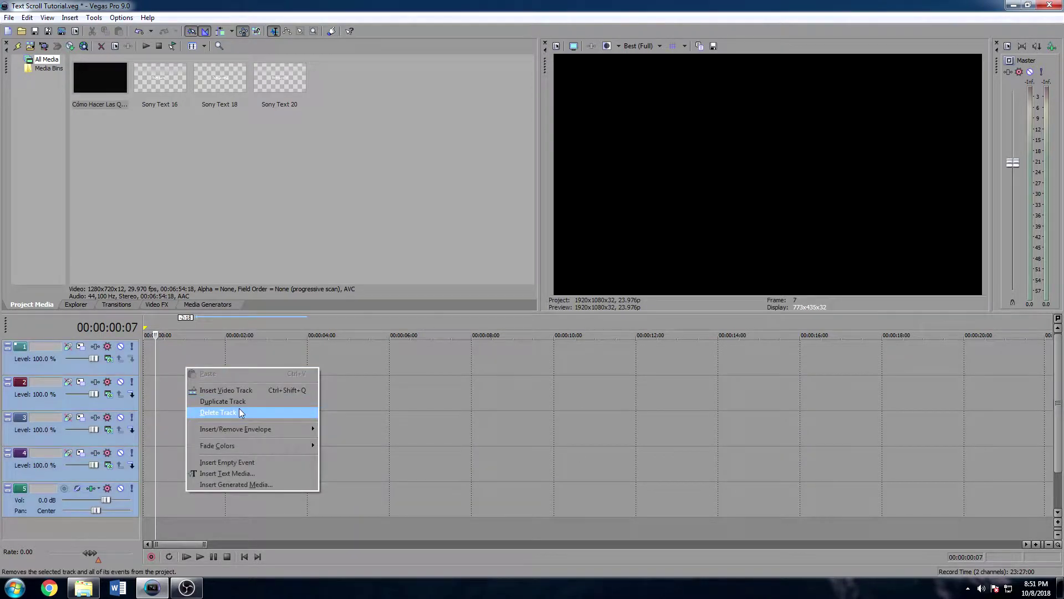
pyautogui.click(238, 413)
# Insert three new empty video tracks and place the playhead at 00:00:00:18.
pyautogui.rightClick(217, 374)
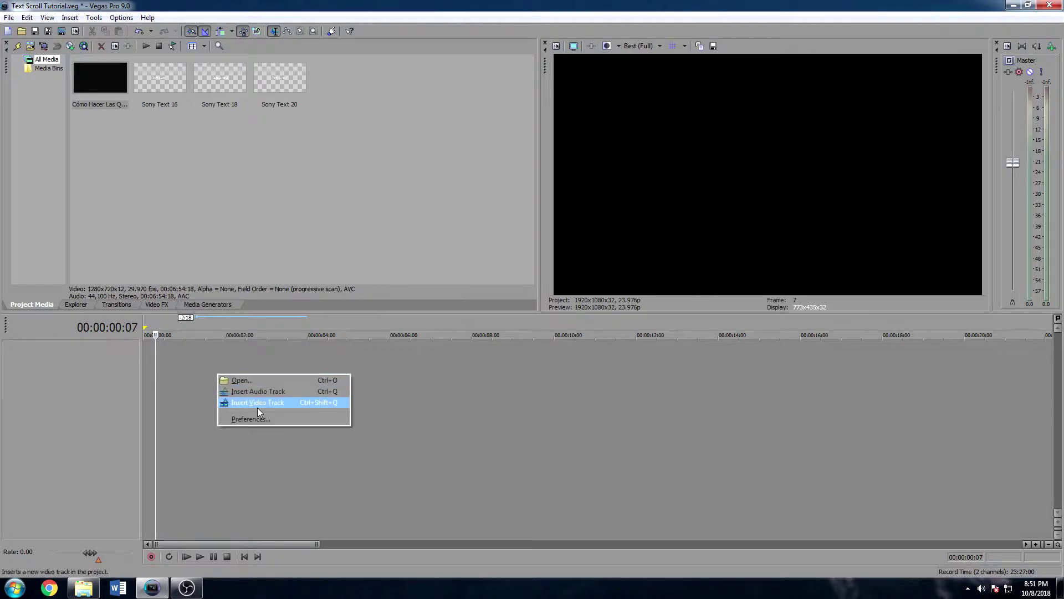
pyautogui.click(269, 402)
pyautogui.rightClick(217, 386)
pyautogui.click(260, 415)
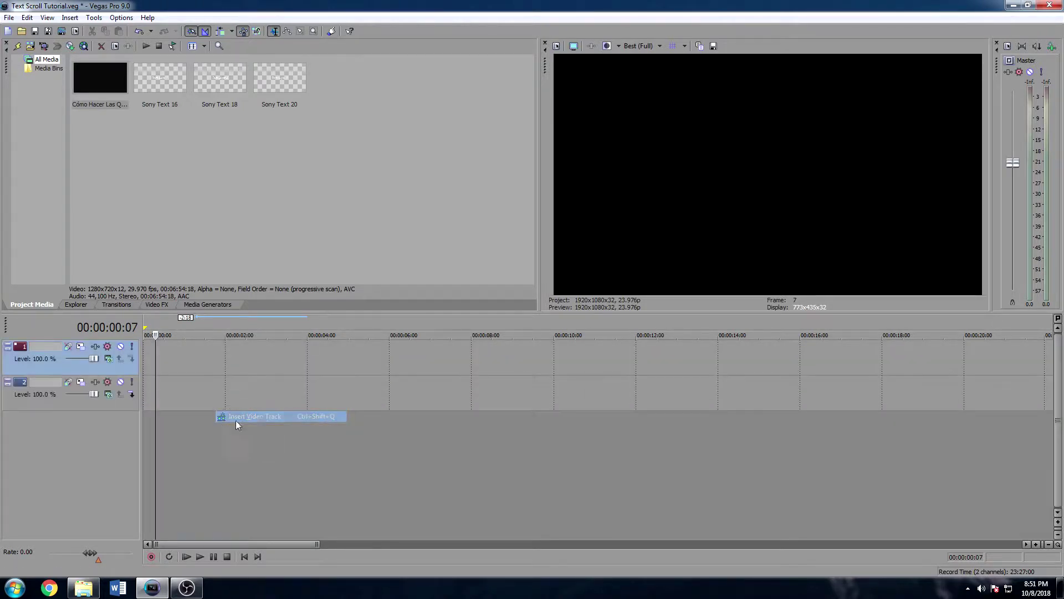
pyautogui.rightClick(219, 422)
pyautogui.click(259, 451)
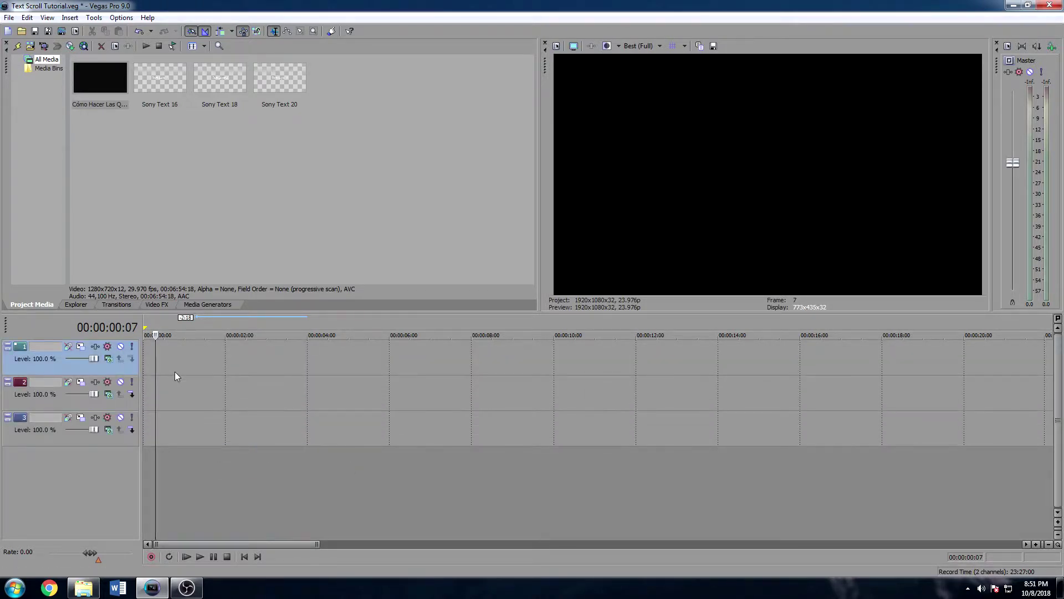
pyautogui.click(174, 363)
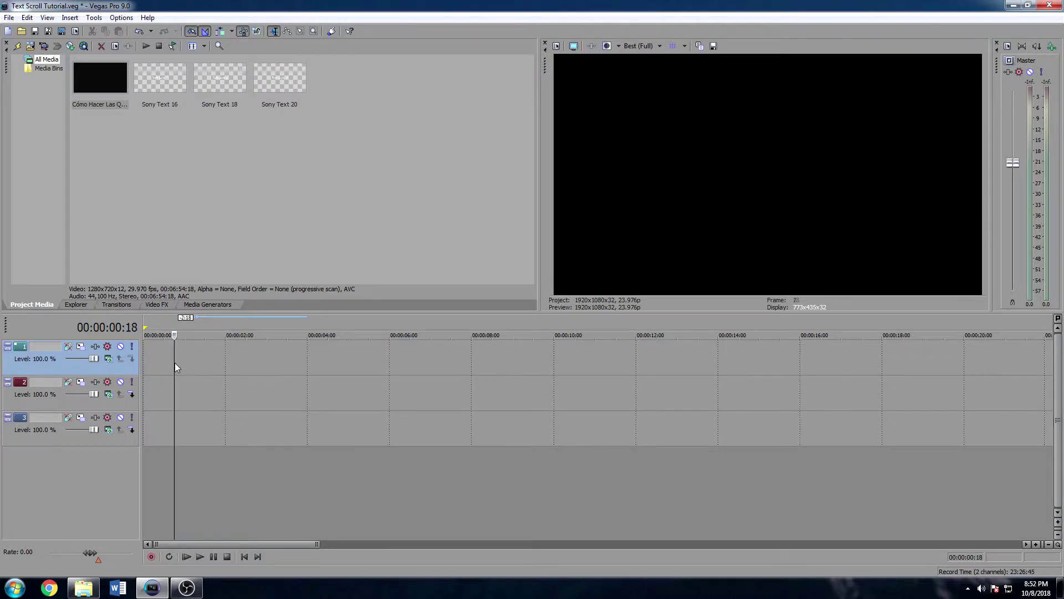
pyautogui.rightClick(175, 363)
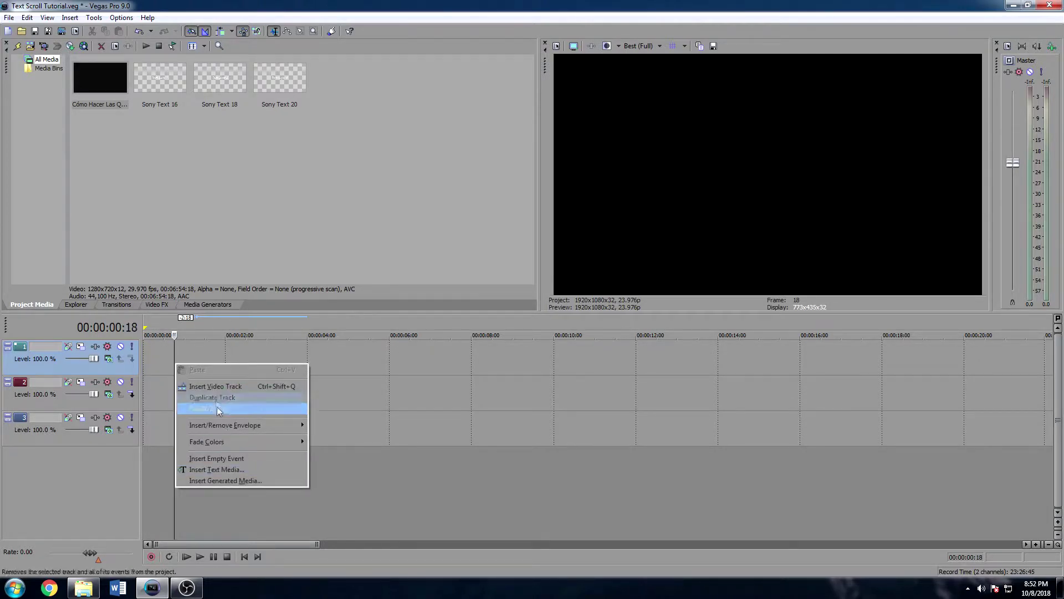
# Insert a text event on track 1 reading "Layer 1" with the second line removed.
pyautogui.click(248, 470)
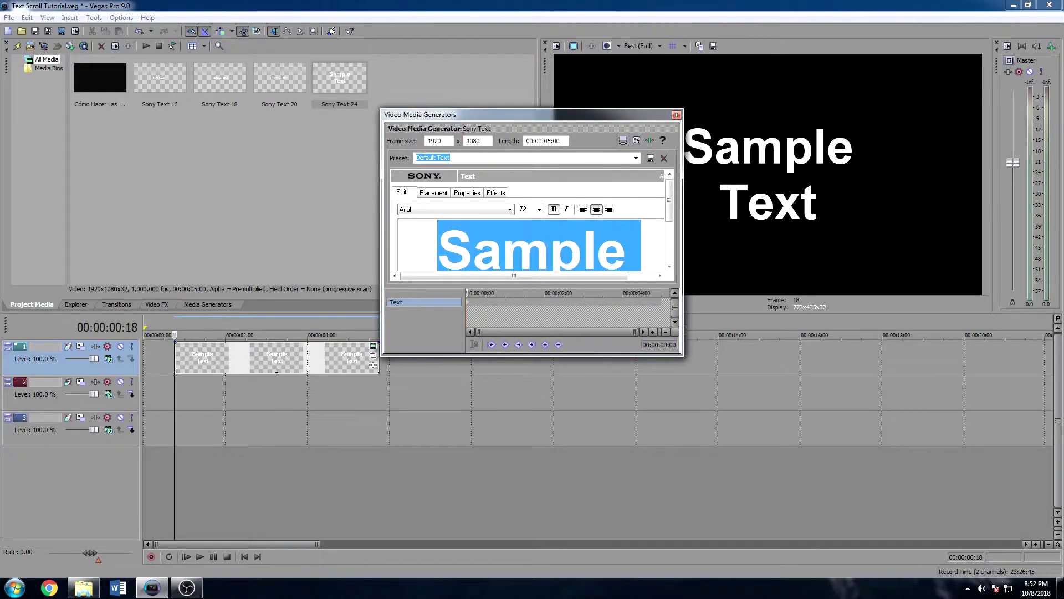
pyautogui.write('Layer 1')
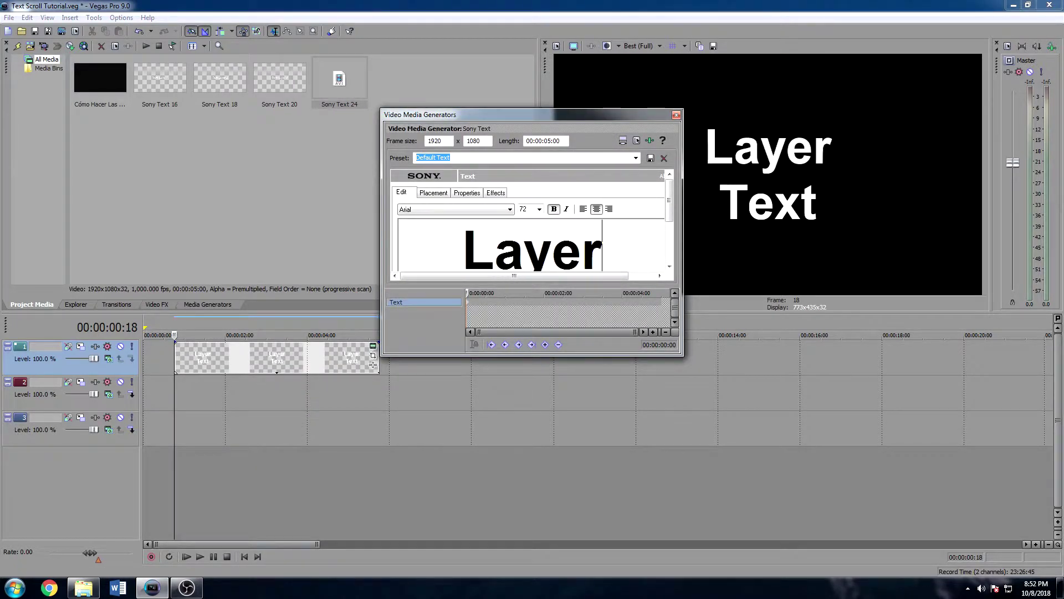
pyautogui.press('Delete')
pyautogui.press('Delete')
pyautogui.press('Delete')
pyautogui.press('Delete')
pyautogui.press('Delete')
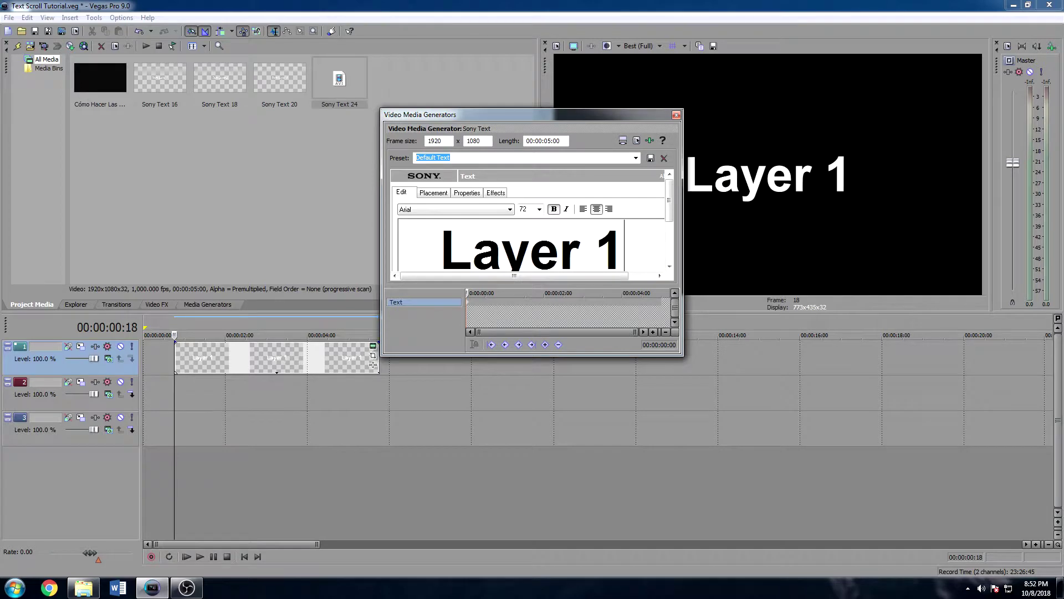
pyautogui.click(676, 116)
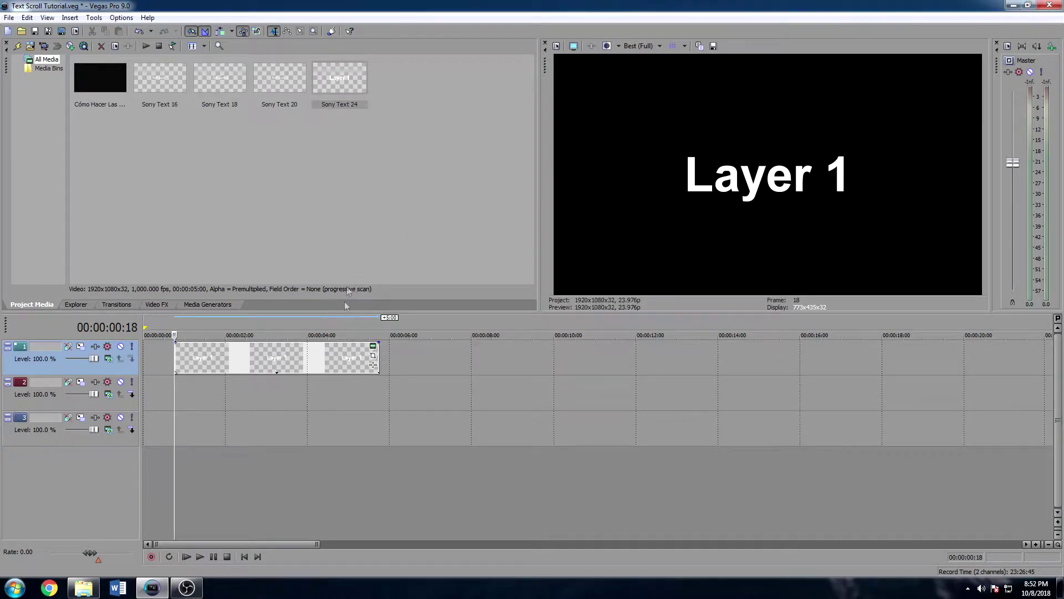
# Set the Layer 1 starting keyframe to X Center 200 and Y Center 810.
pyautogui.click(372, 355)
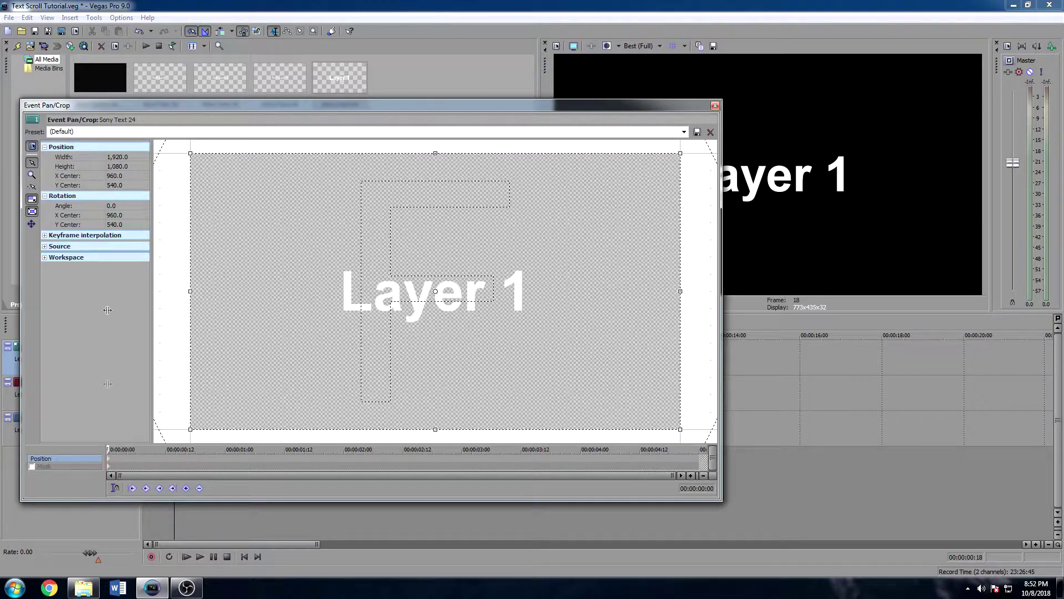
pyautogui.click(132, 175)
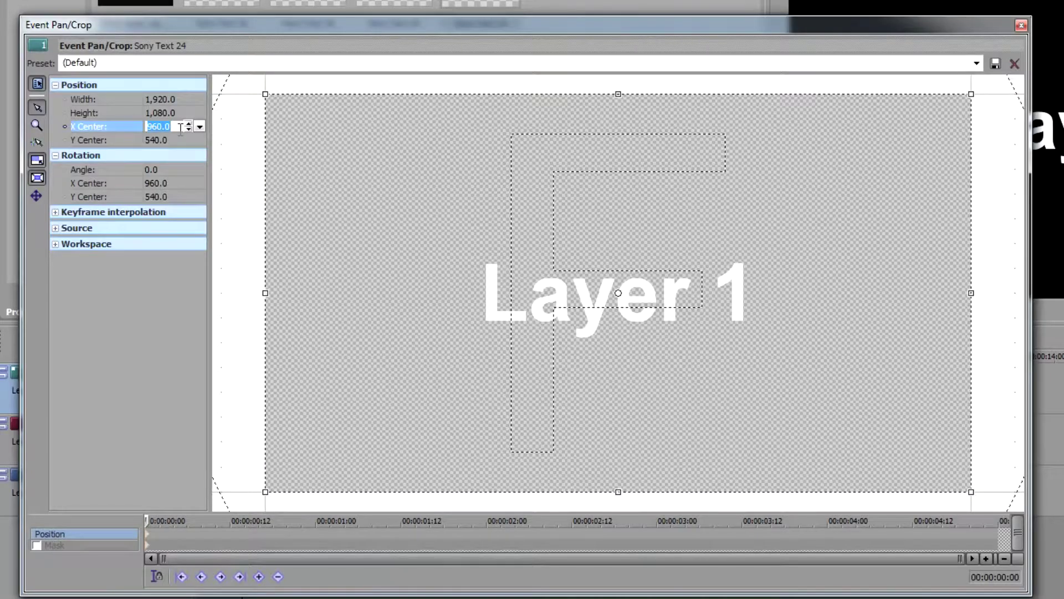
pyautogui.write('200')
pyautogui.press('Return')
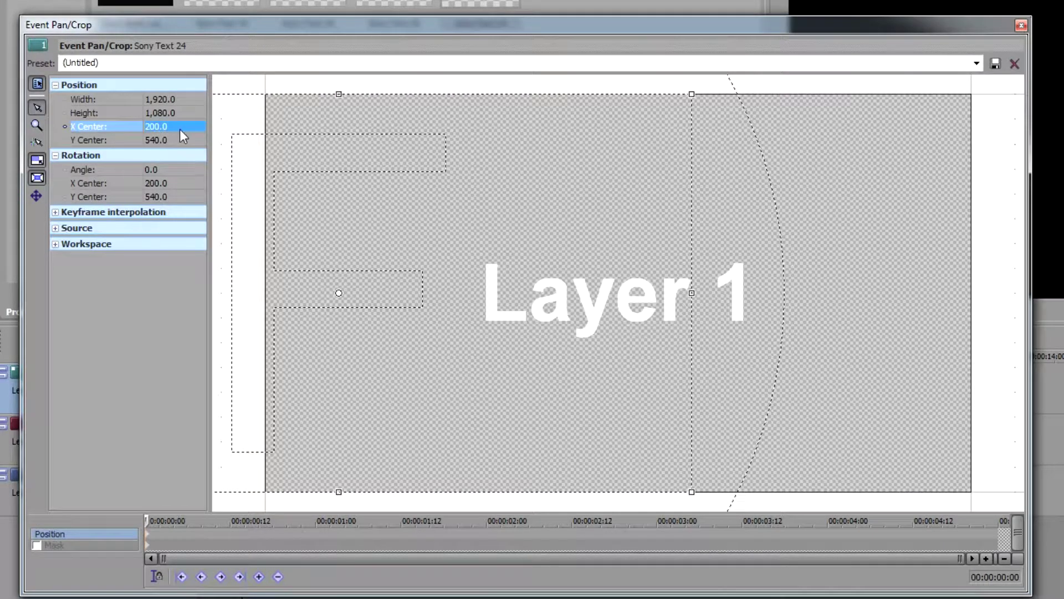
pyautogui.click(177, 140)
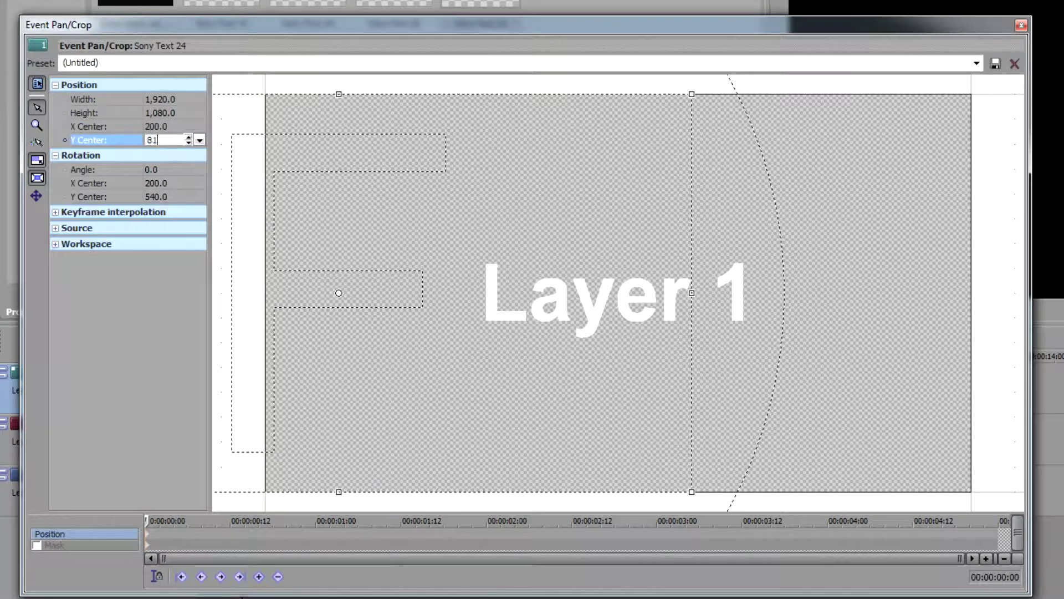
pyautogui.press('Return')
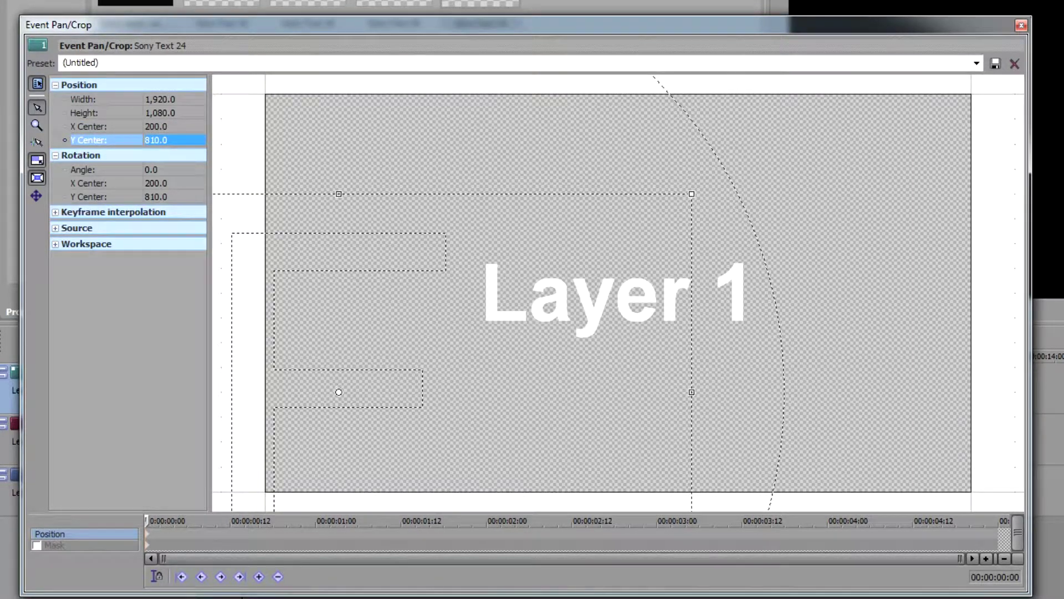
# Set the ending keyframe's X Center to 1,280 and close the Pan/Crop window.
pyautogui.click(999, 540)
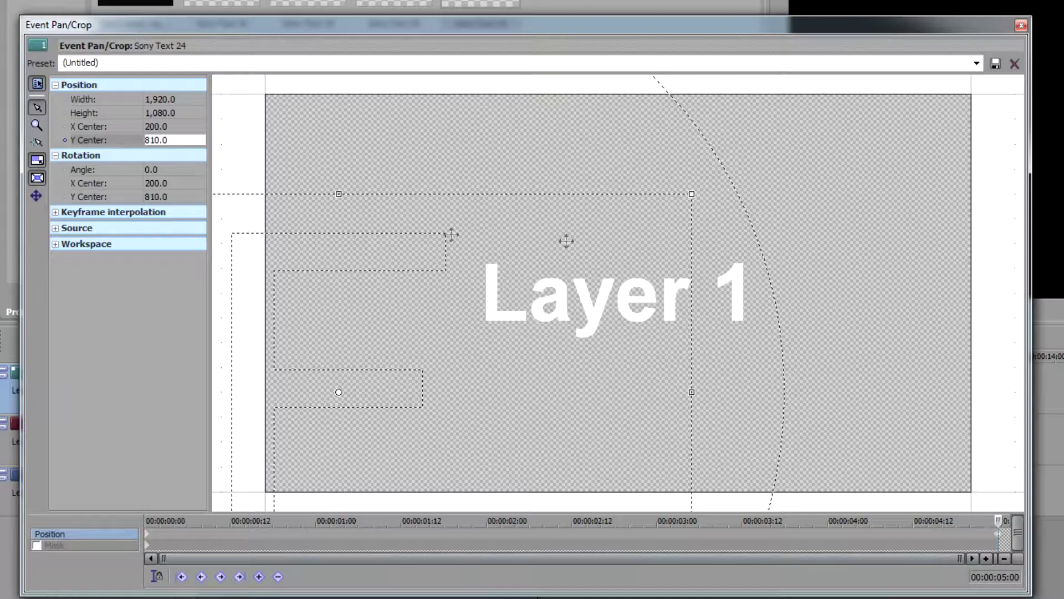
pyautogui.click(173, 126)
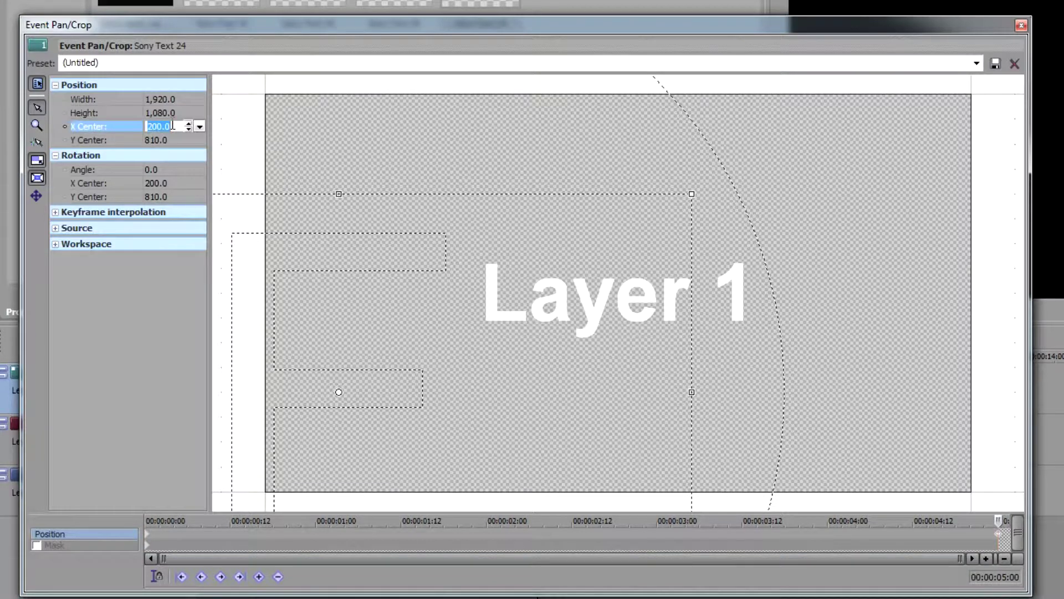
pyautogui.write('1,2')
pyautogui.write('80')
pyautogui.press('Return')
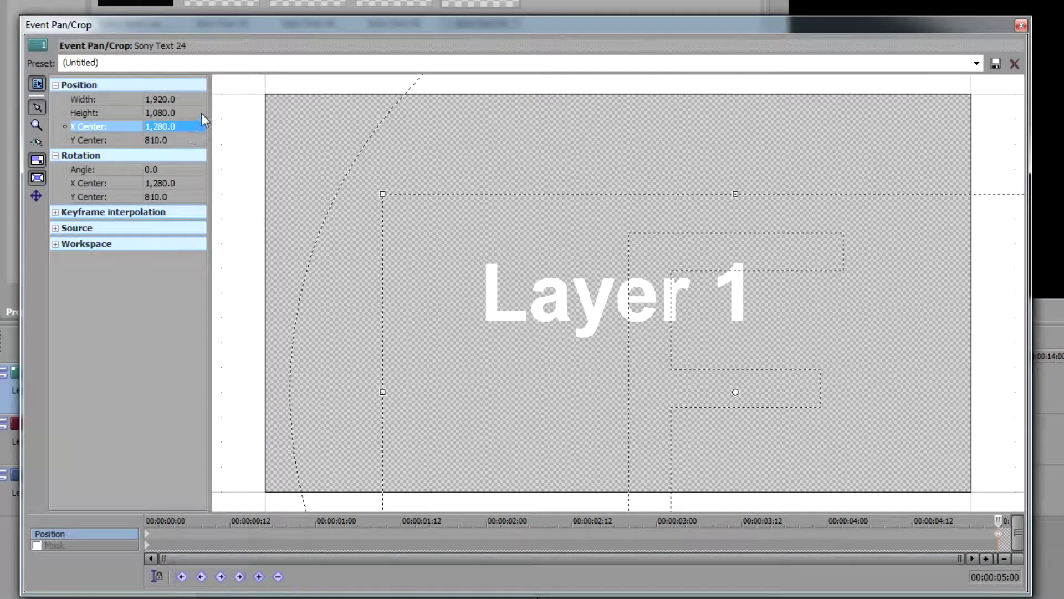
pyautogui.press('Tab')
pyautogui.click(1022, 25)
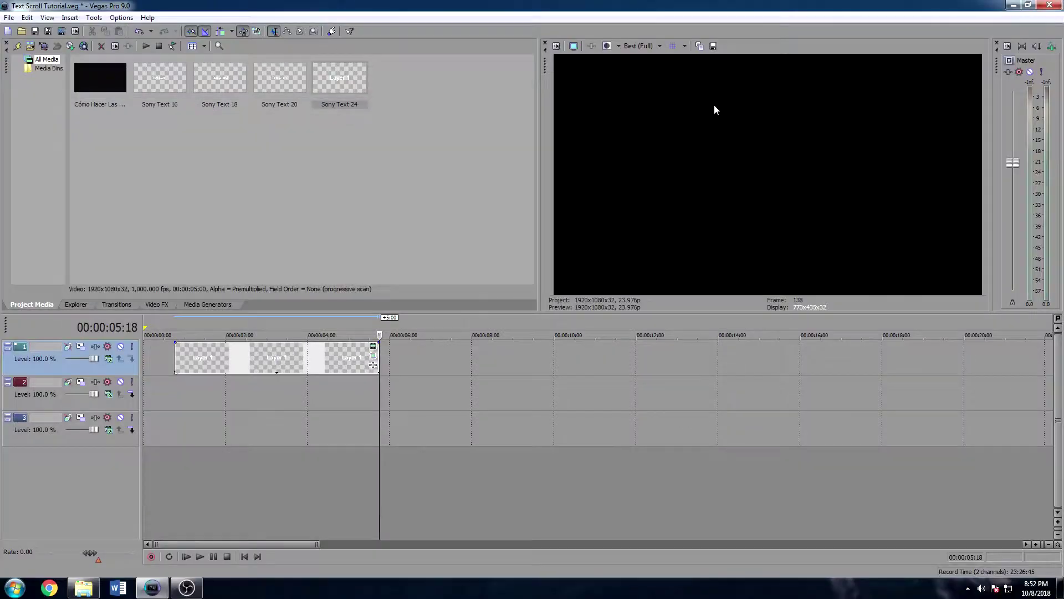
# Play from 00:00:00:18 to watch the Layer 1 text scroll across the top.
pyautogui.click(174, 351)
pyautogui.press('space')
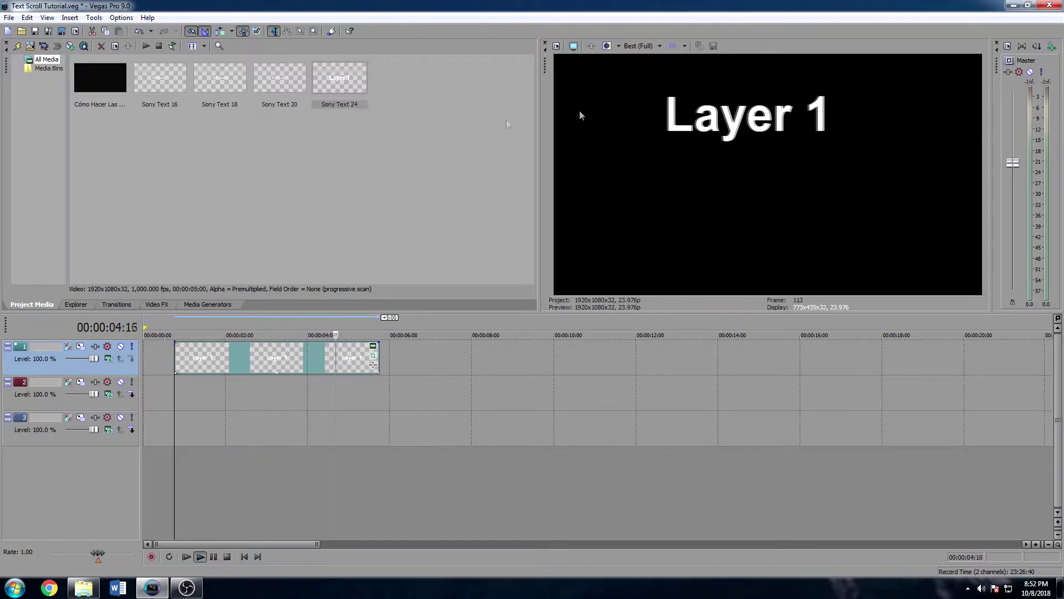
pyautogui.press('space')
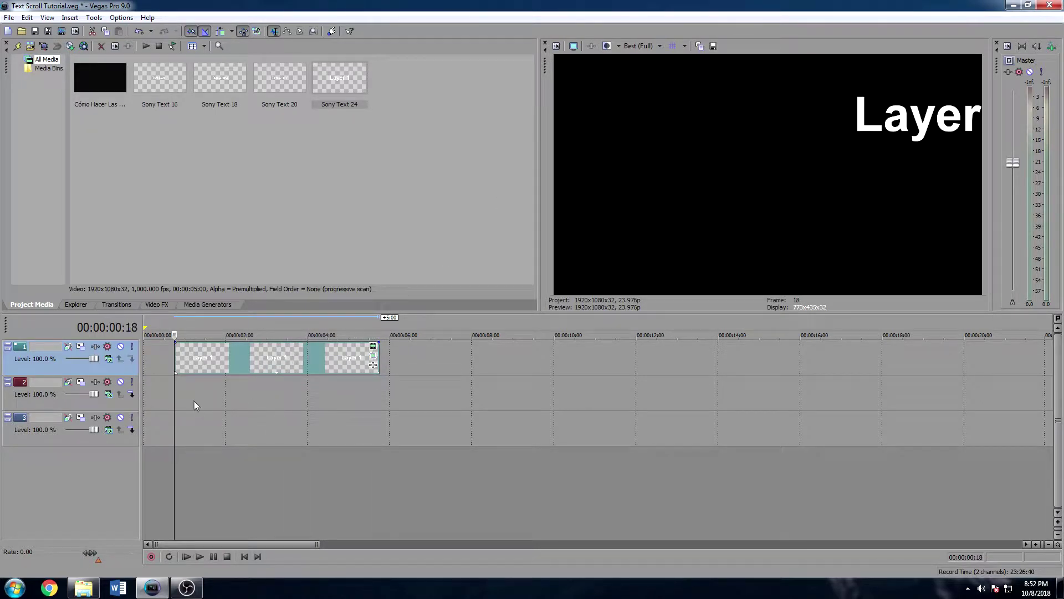
pyautogui.rightClick(179, 391)
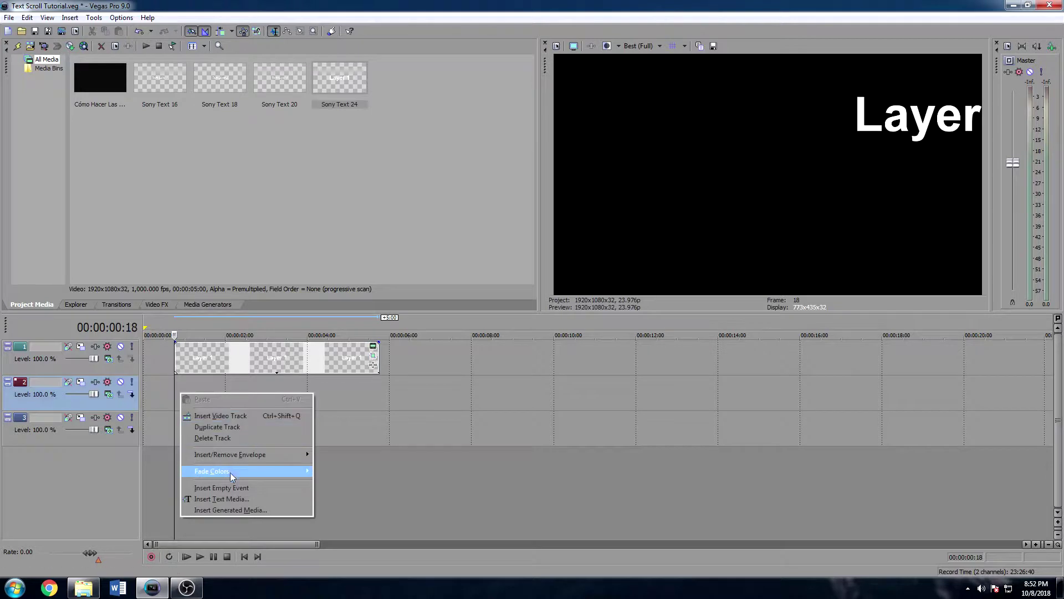
# Insert a text event on track 2 reading "Layer 2" with the leftover line deleted.
pyautogui.click(231, 498)
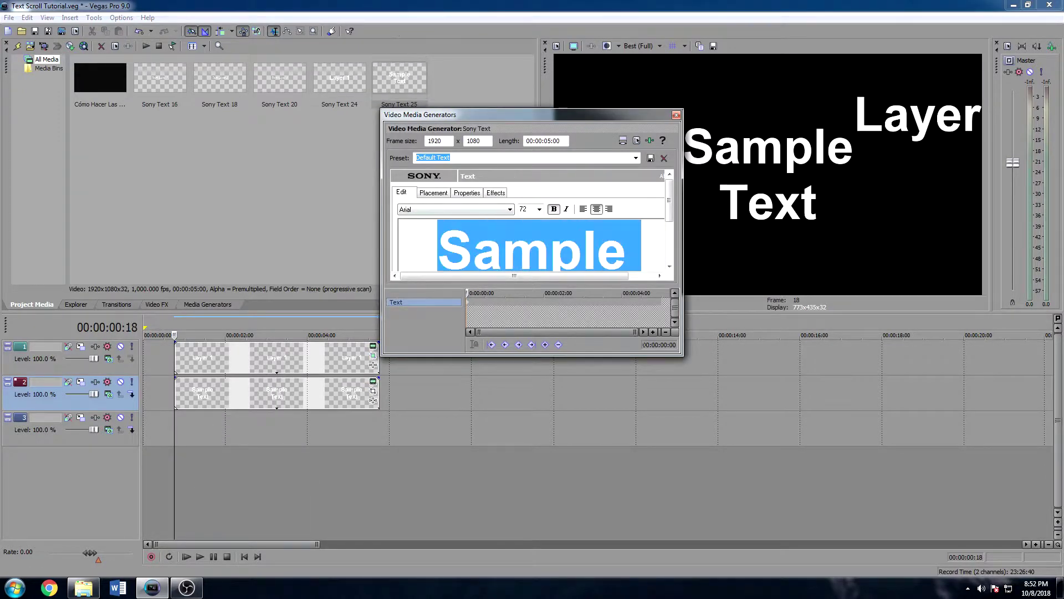
pyautogui.write('Layer 2')
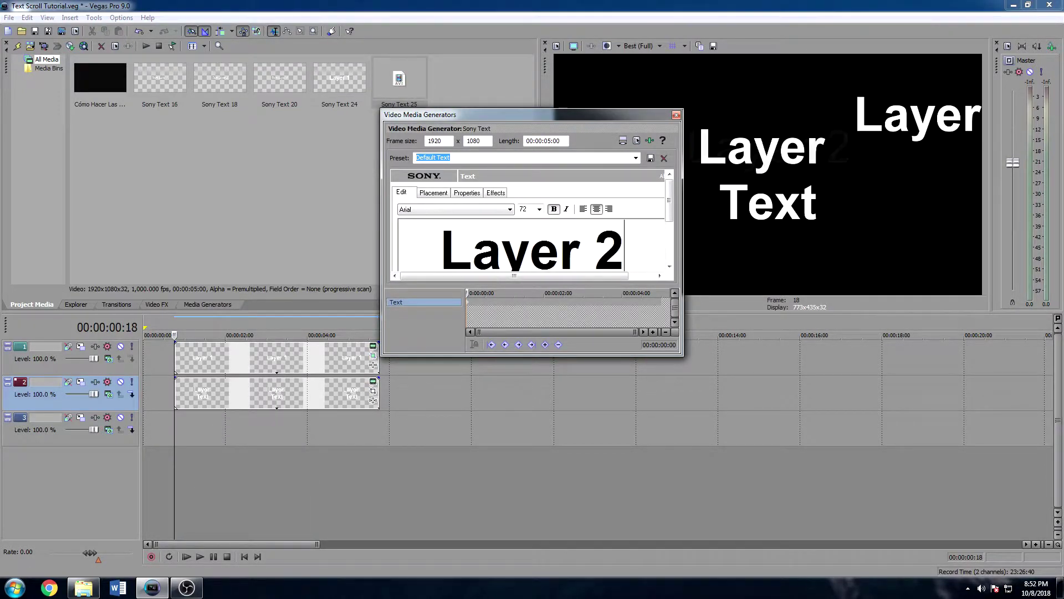
pyautogui.press('Delete')
pyautogui.press('Delete')
pyautogui.press('Delete')
pyautogui.press('Delete')
pyautogui.press('Delete')
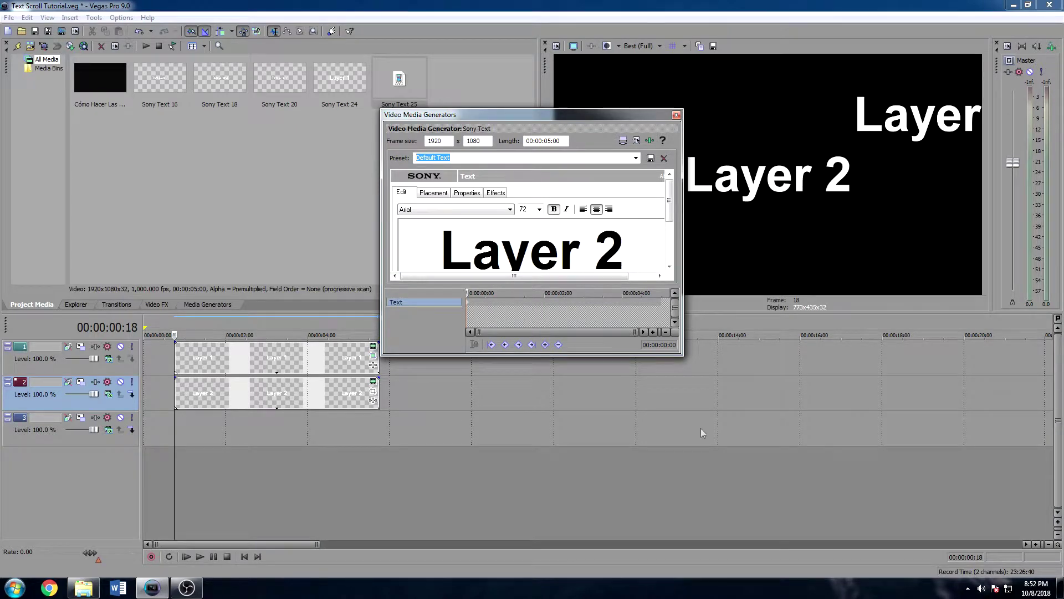
pyautogui.click(676, 115)
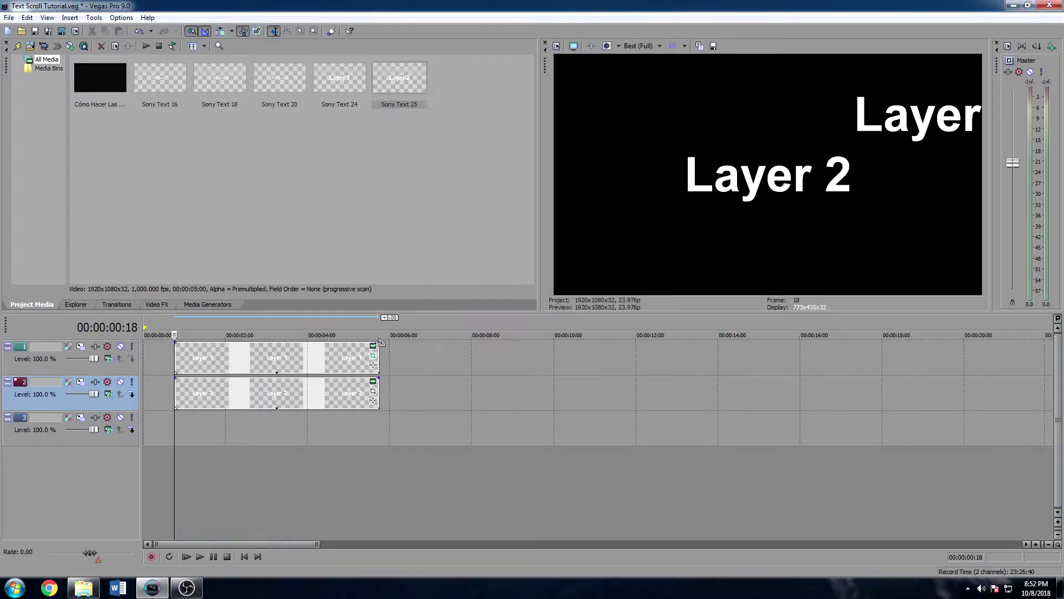
pyautogui.click(373, 391)
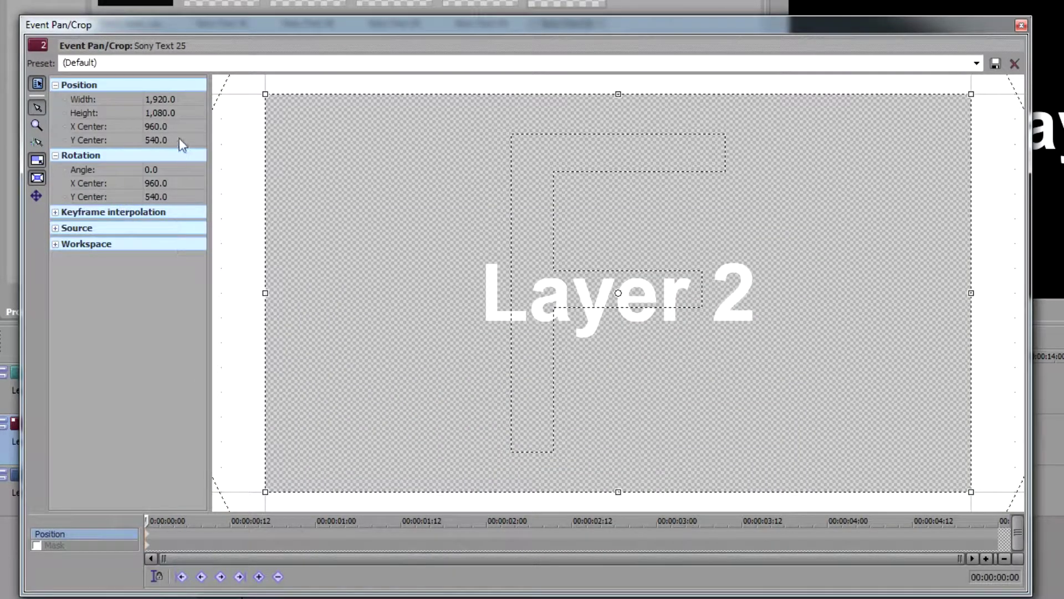
# Set Layer 2's starting keyframe to X Center 2,160, keeping Y Center 540.
pyautogui.doubleClick(172, 126)
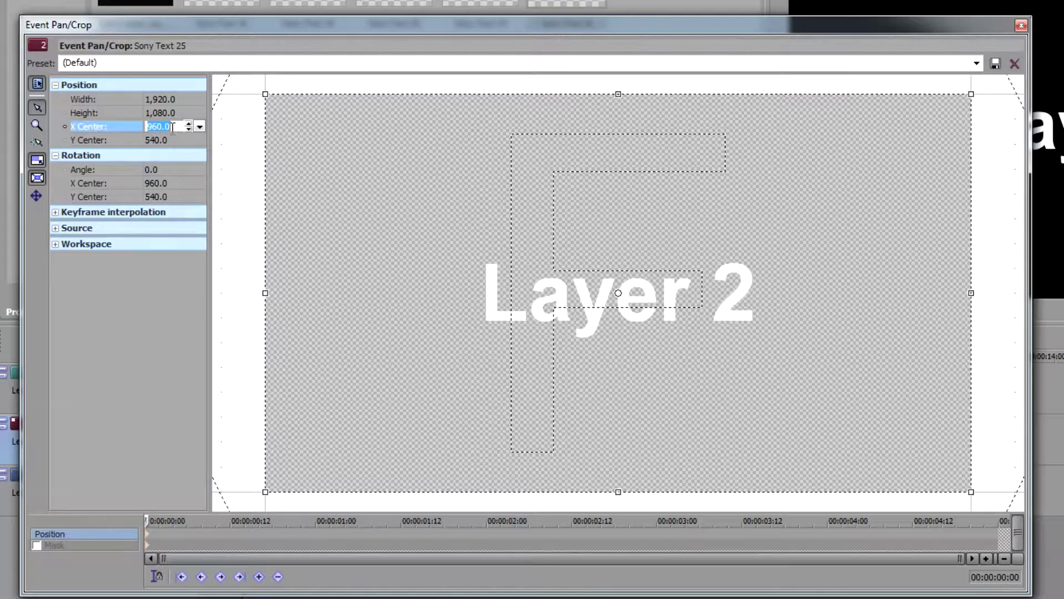
pyautogui.write('2,16')
pyautogui.write('0')
pyautogui.press('Return')
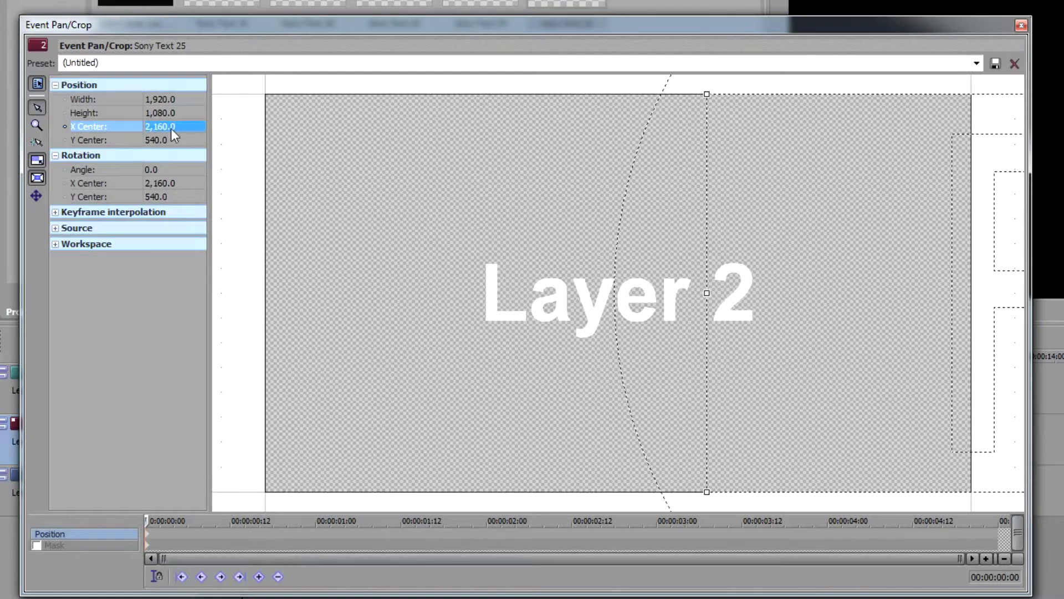
pyautogui.doubleClick(159, 140)
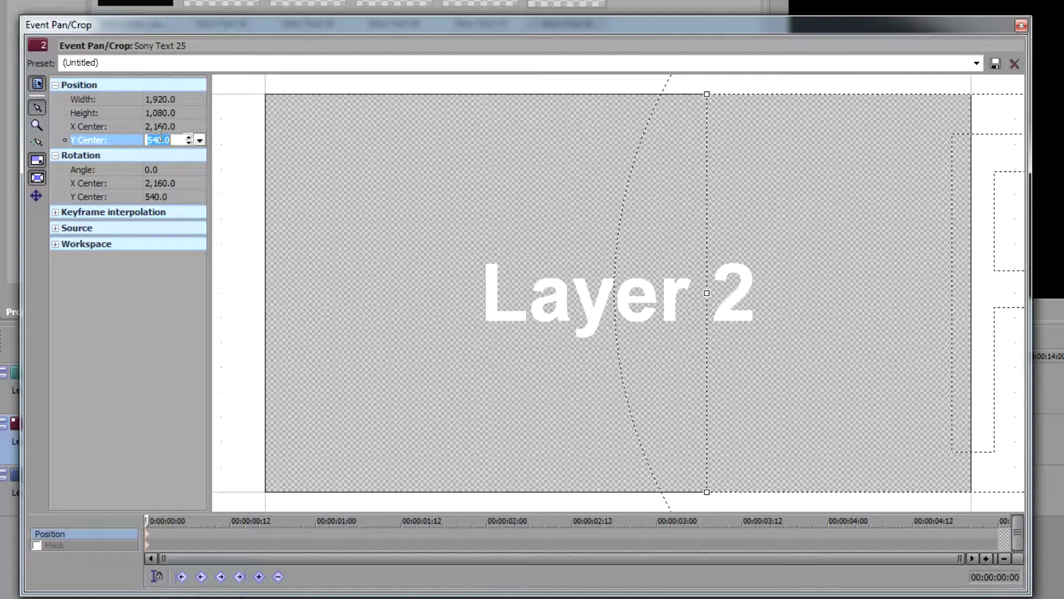
pyautogui.press('Return')
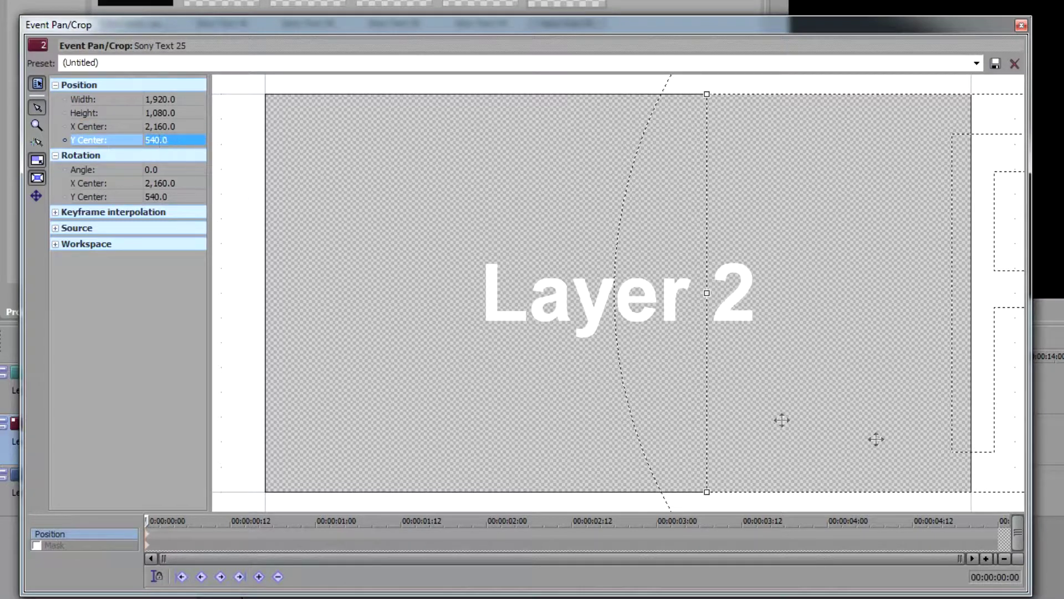
# Set the five-second ending keyframe's X Center to 170 and close Pan/Crop.
pyautogui.click(993, 534)
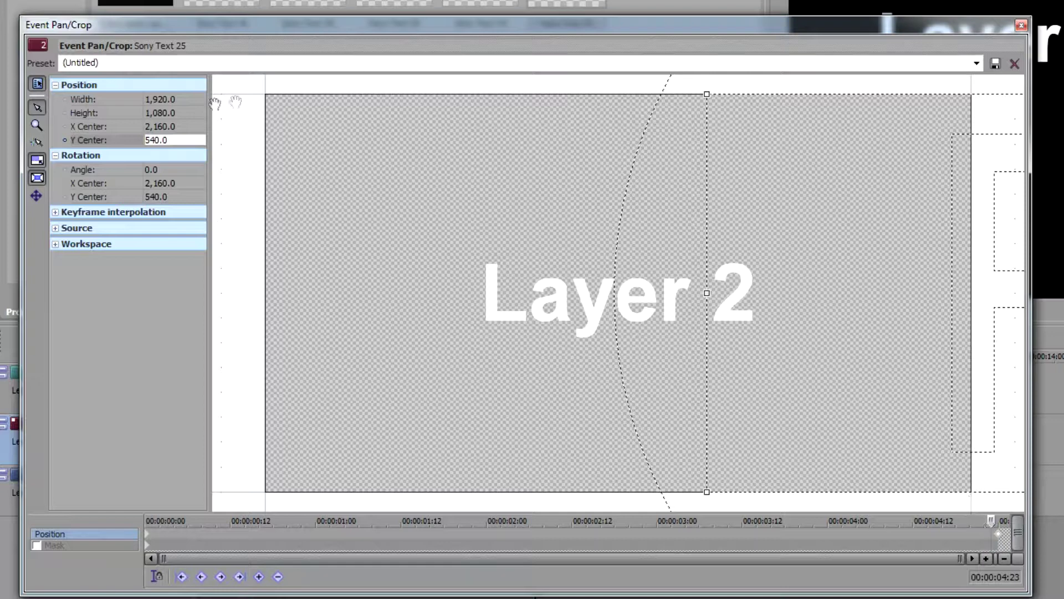
pyautogui.doubleClick(171, 127)
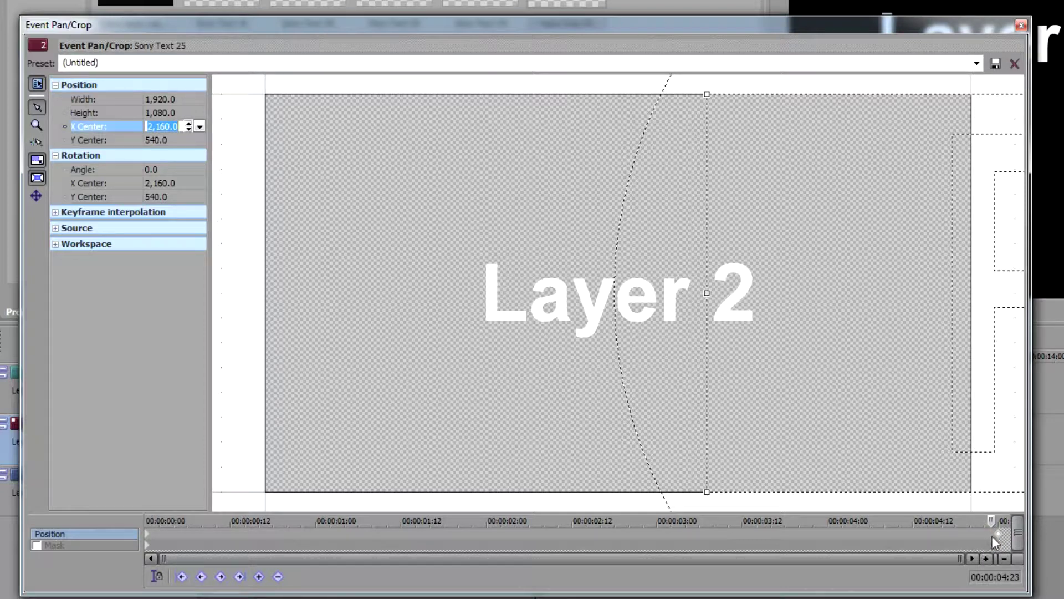
pyautogui.click(992, 536)
pyautogui.click(998, 522)
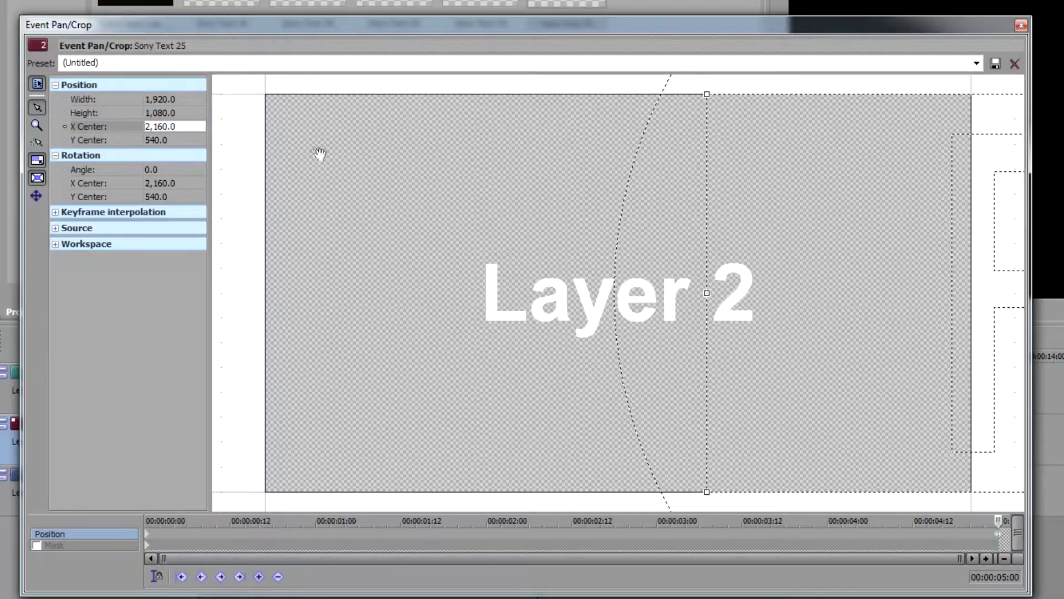
pyautogui.doubleClick(167, 126)
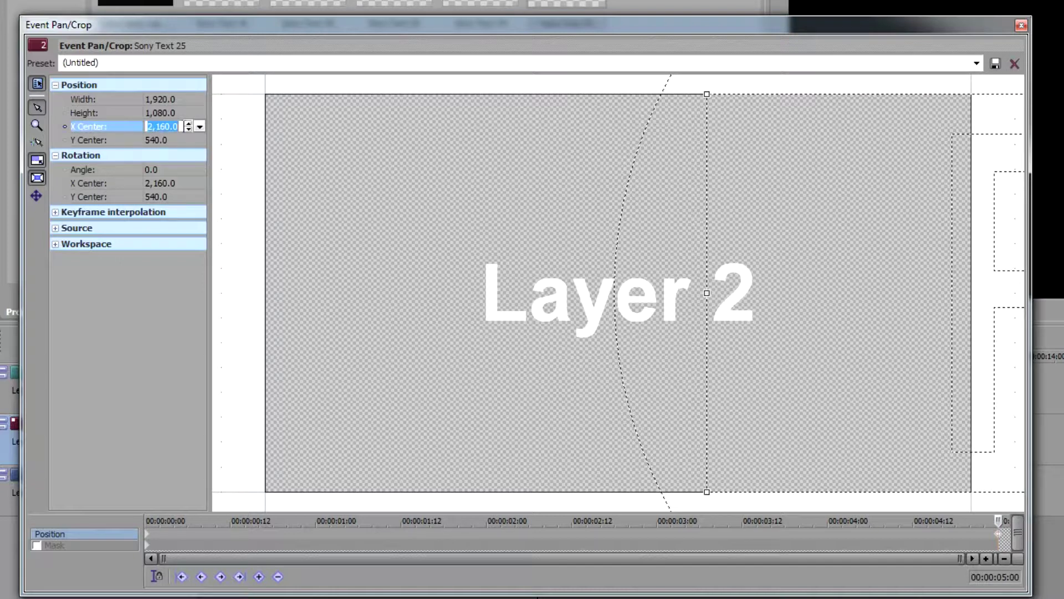
pyautogui.write('170')
pyautogui.press('Return')
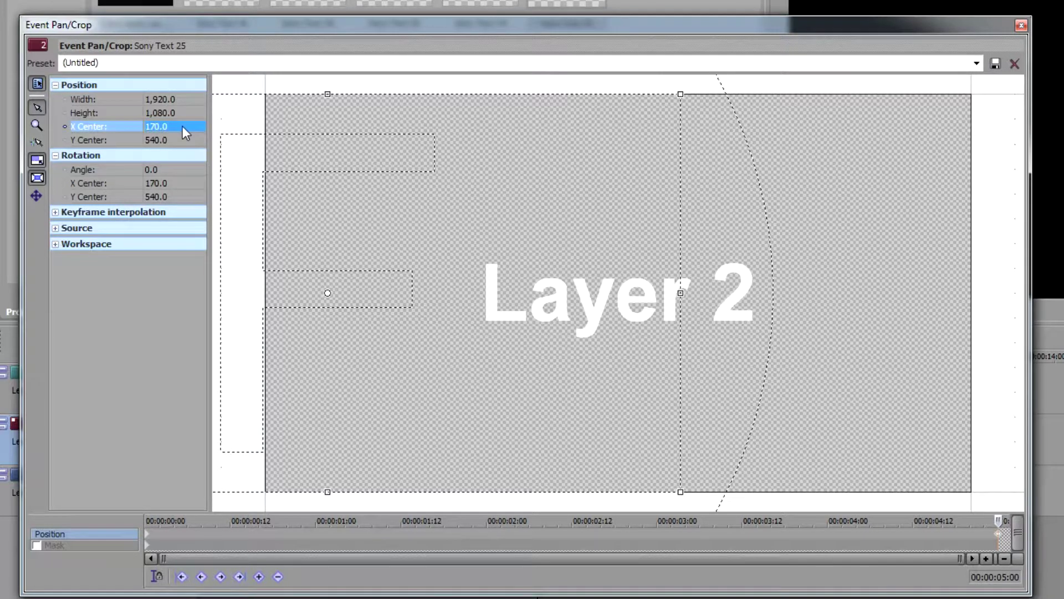
pyautogui.doubleClick(164, 136)
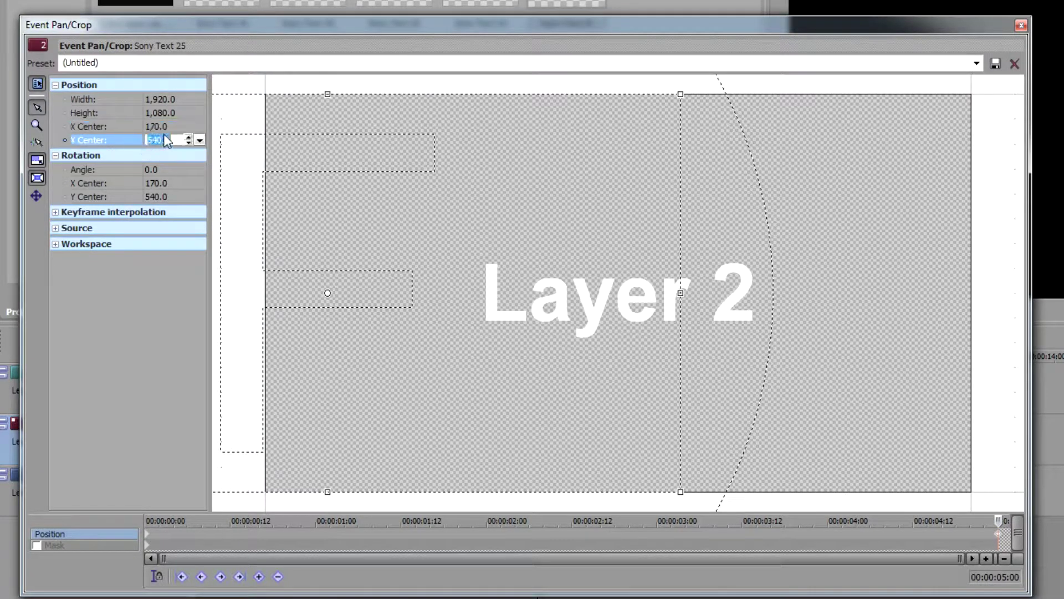
pyautogui.click(1021, 25)
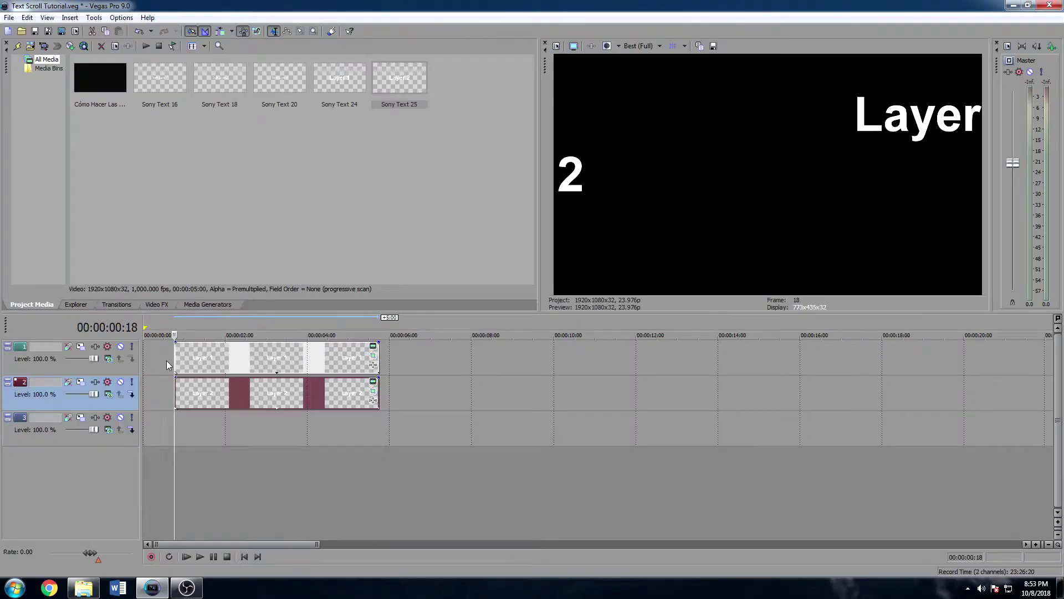
# Preview both layers, then add a track 3 text event reading "Layer 3" on one line.
pyautogui.press('space')
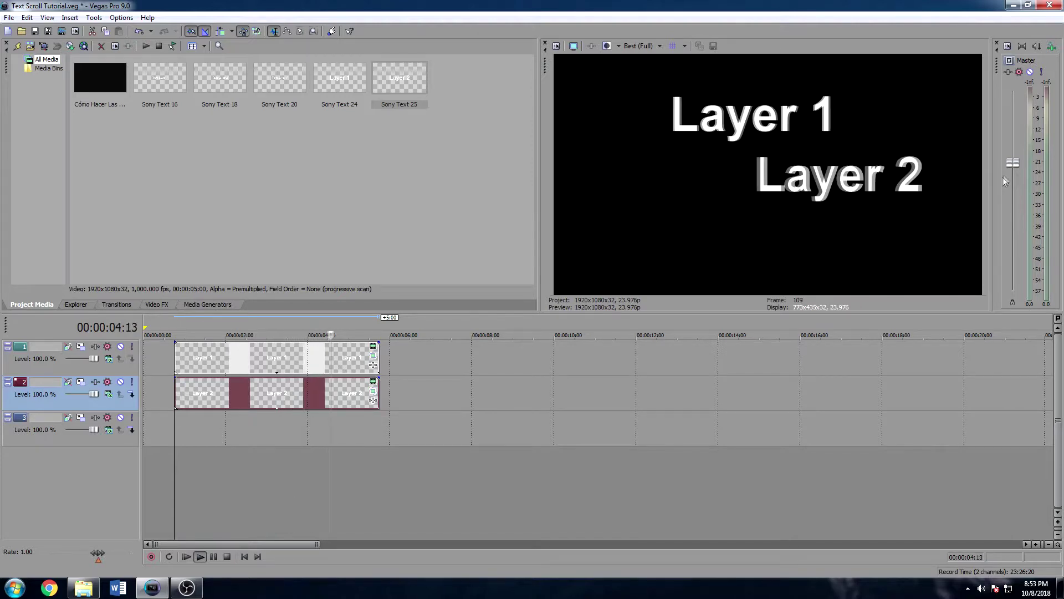
pyautogui.press('space')
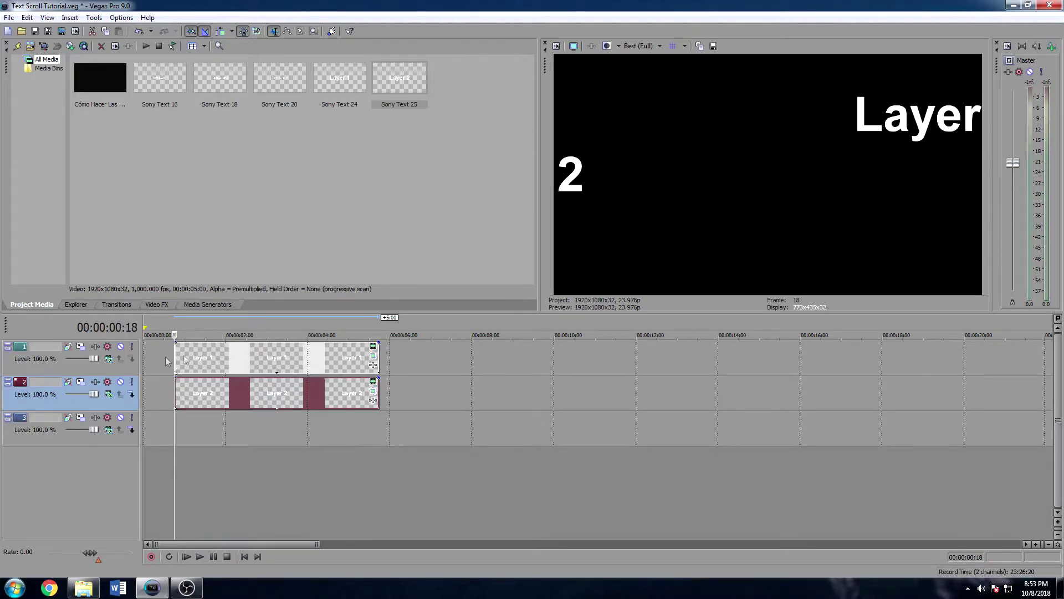
pyautogui.rightClick(169, 428)
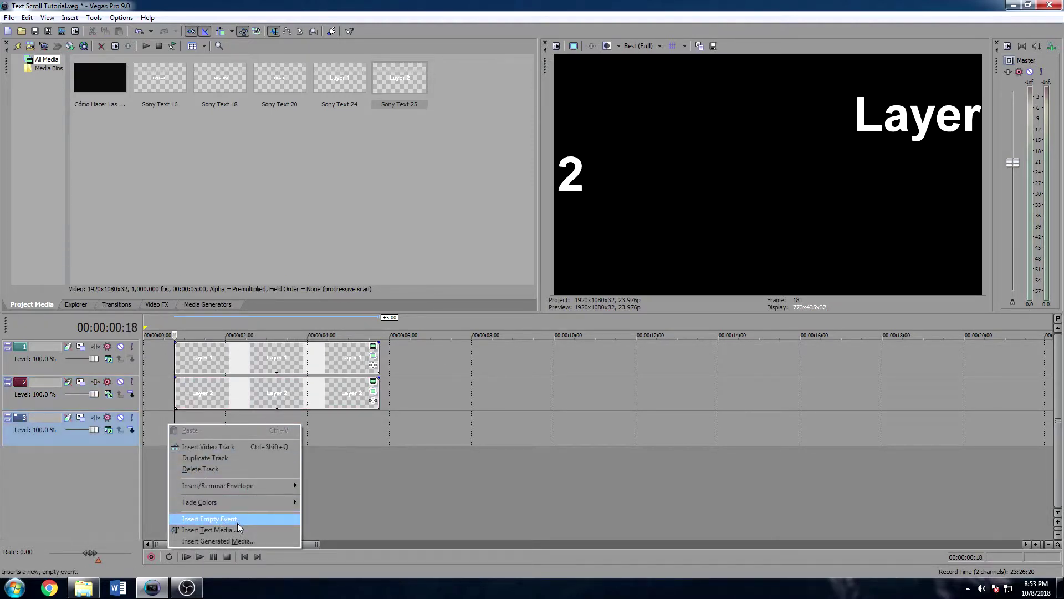
pyautogui.click(239, 528)
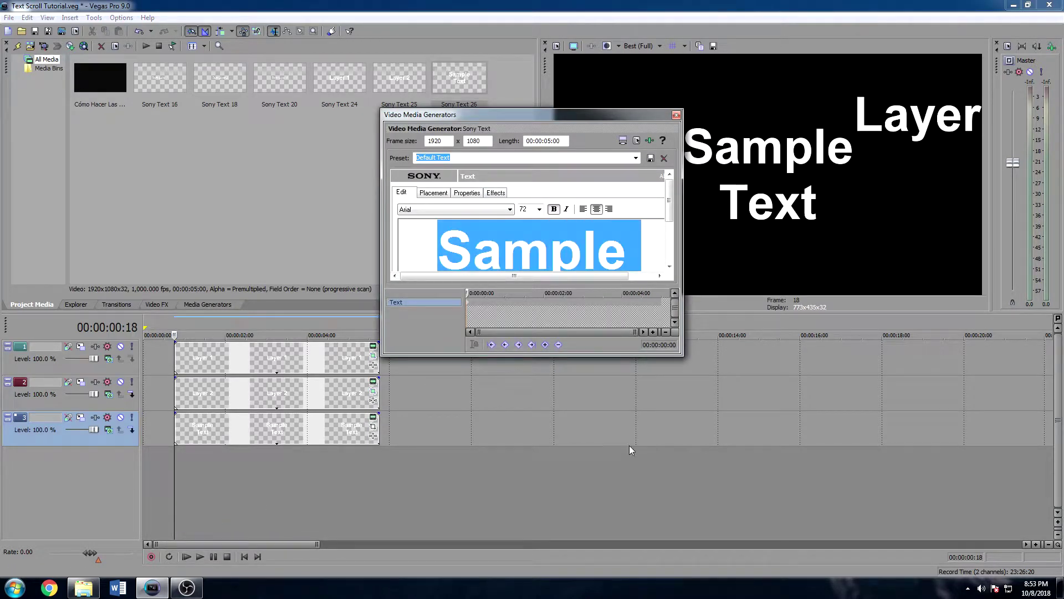
pyautogui.write('Layer 3')
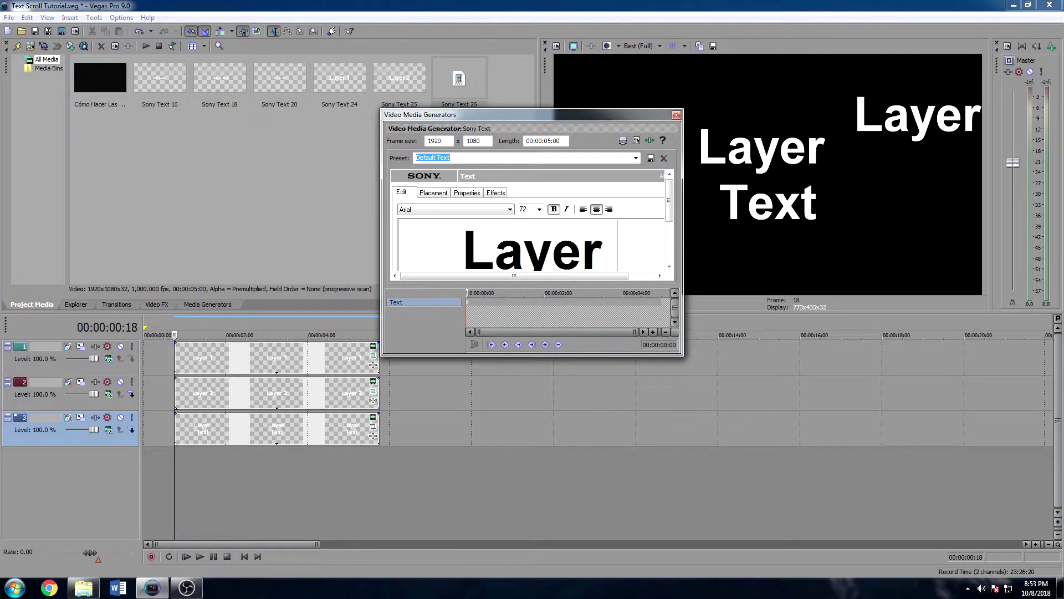
pyautogui.press('Delete')
pyautogui.press('Delete')
pyautogui.press('Delete')
pyautogui.press('Delete')
pyautogui.press('Delete')
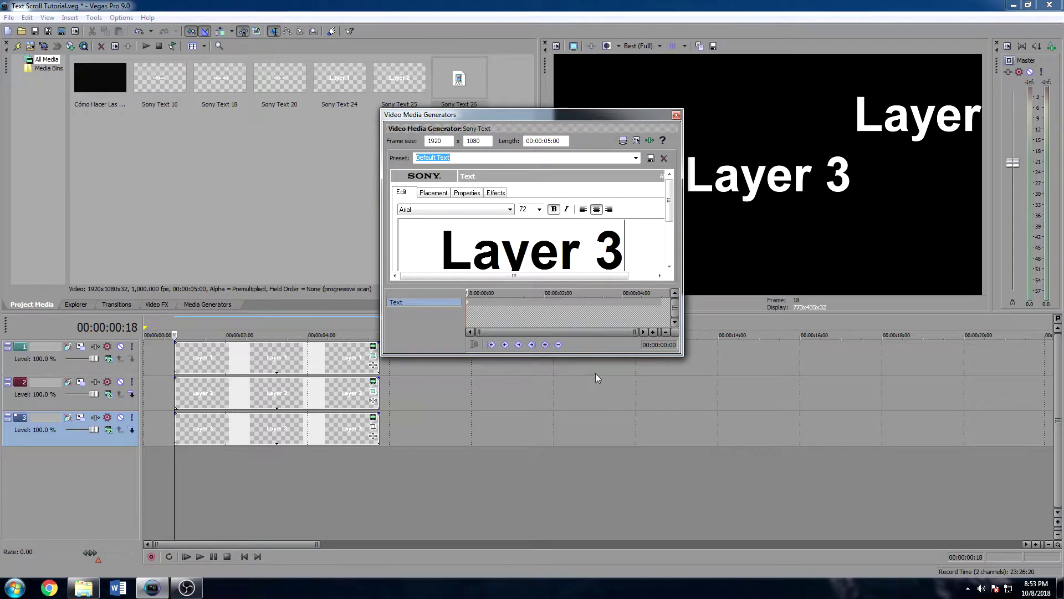
pyautogui.click(676, 115)
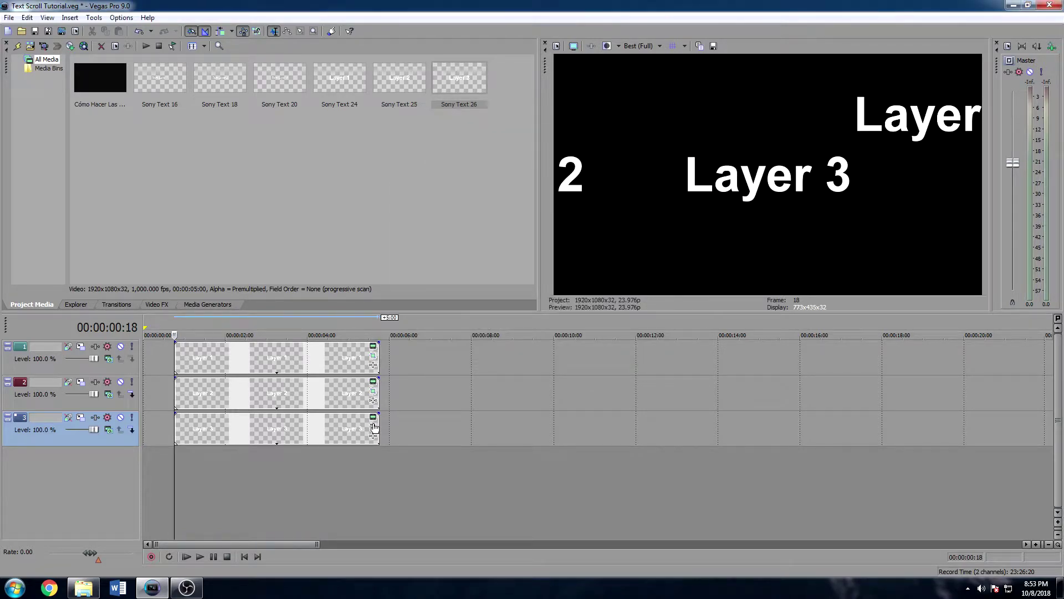
pyautogui.click(373, 426)
# Set Layer 3's starting keyframe to X Center 200 and Y Center 270.
pyautogui.click(147, 126)
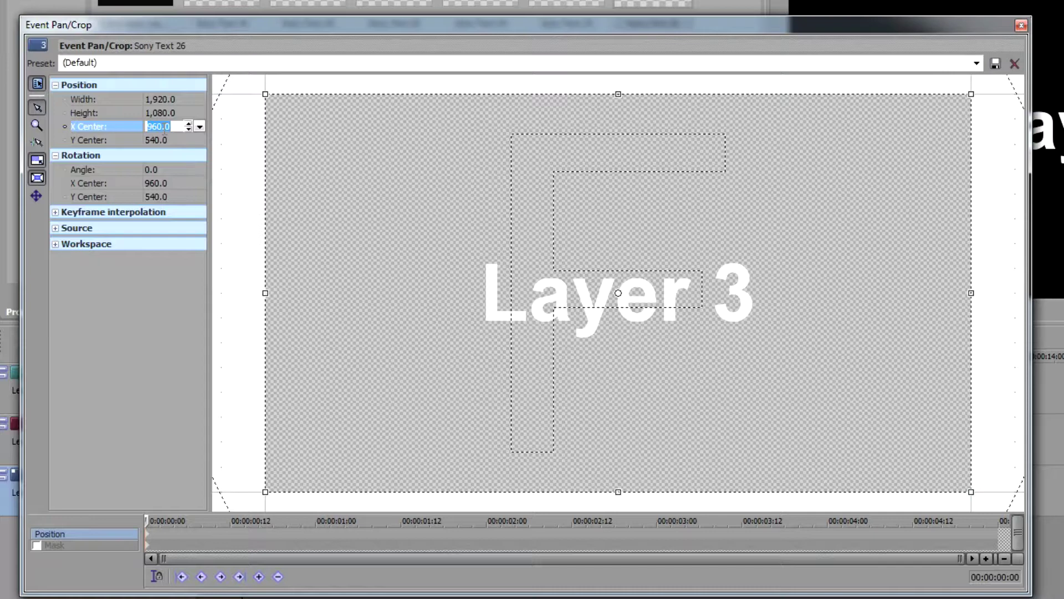
pyautogui.press('Return')
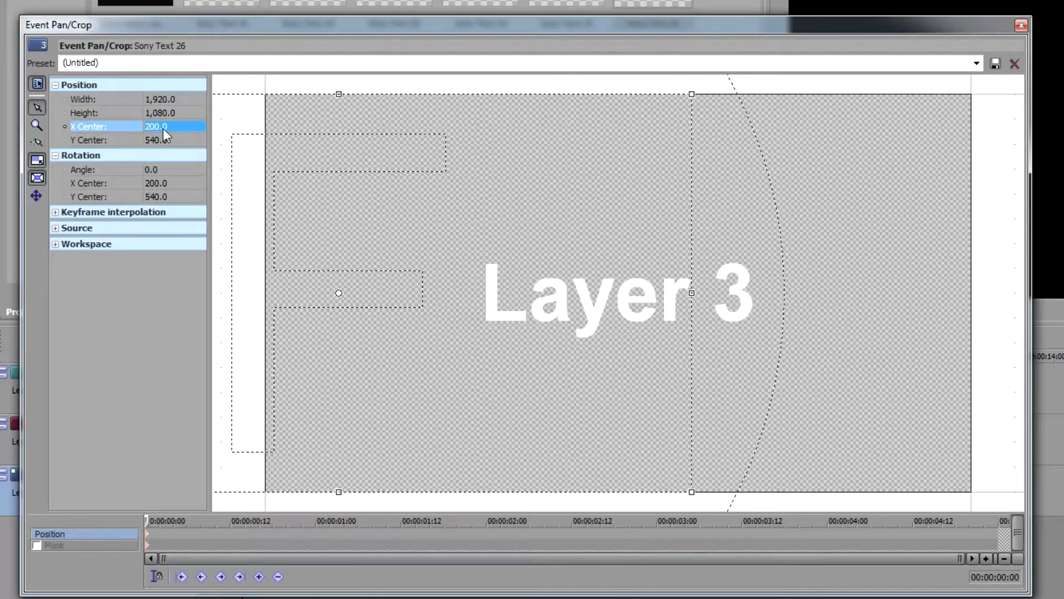
pyautogui.click(160, 141)
pyautogui.write('2')
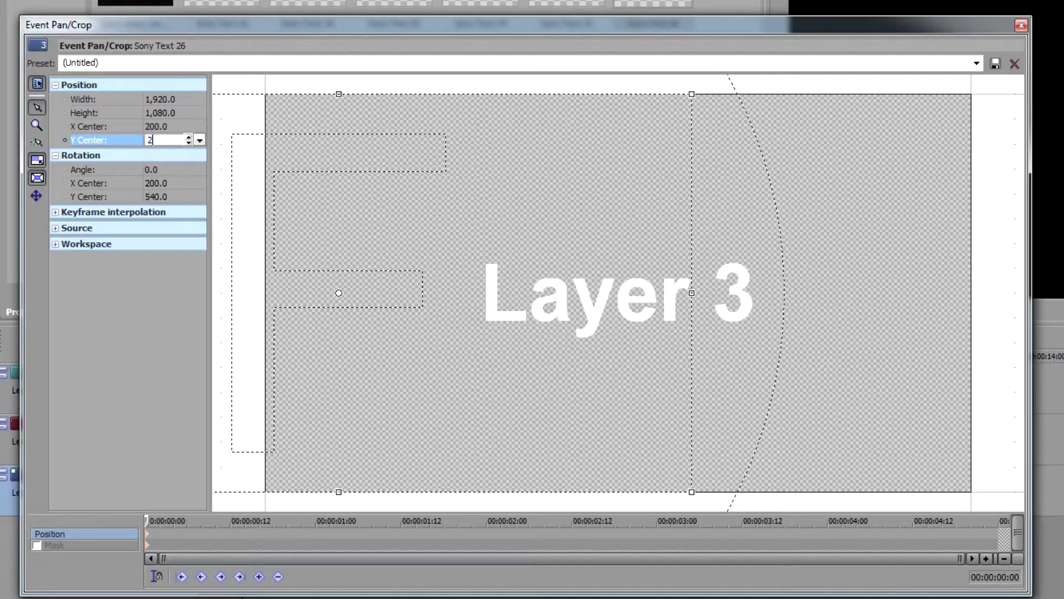
pyautogui.write('70')
pyautogui.press('Return')
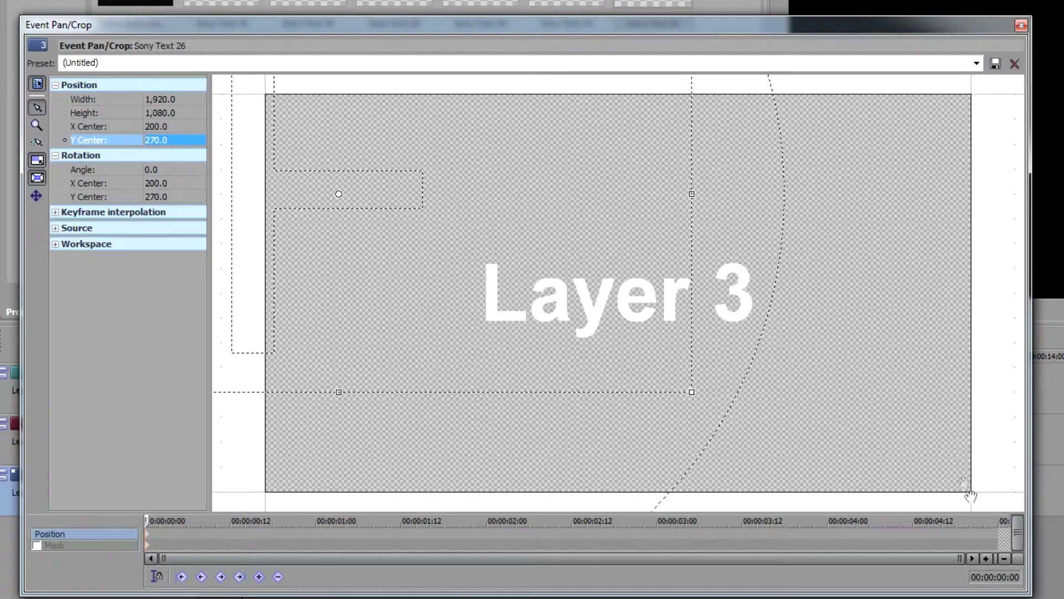
# Set the ending keyframe to X Center 1,280, Y Center 270, and close Pan/Crop.
pyautogui.click(994, 536)
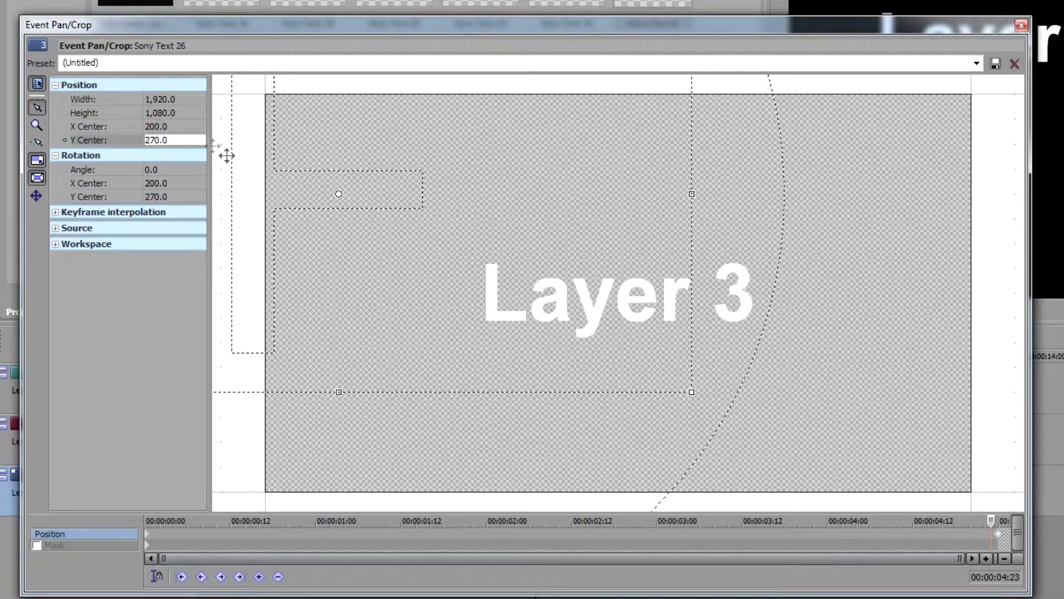
pyautogui.click(176, 126)
pyautogui.write('1280')
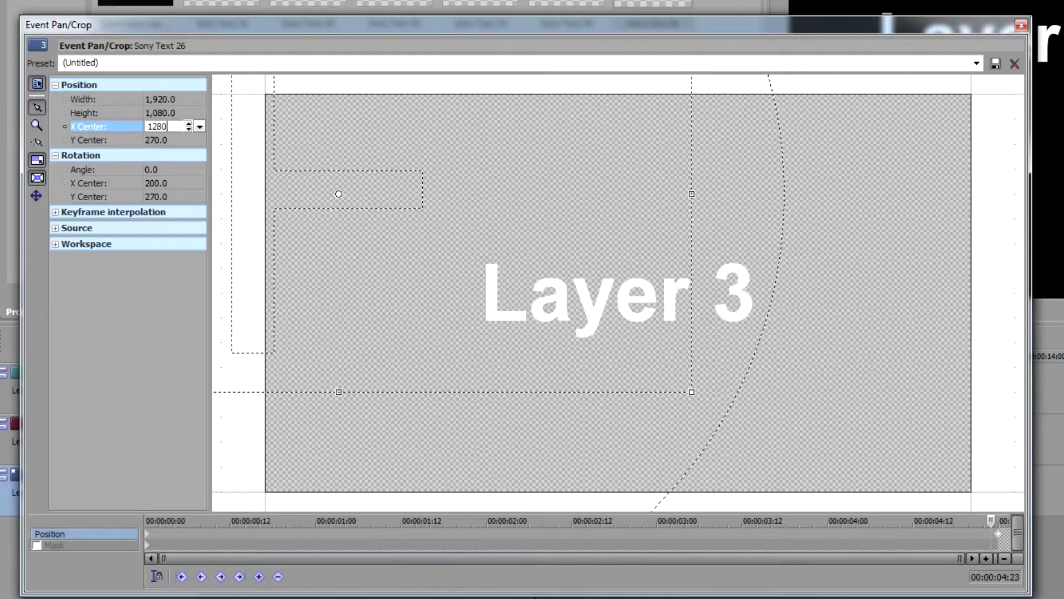
pyautogui.press('Return')
pyautogui.click(168, 140)
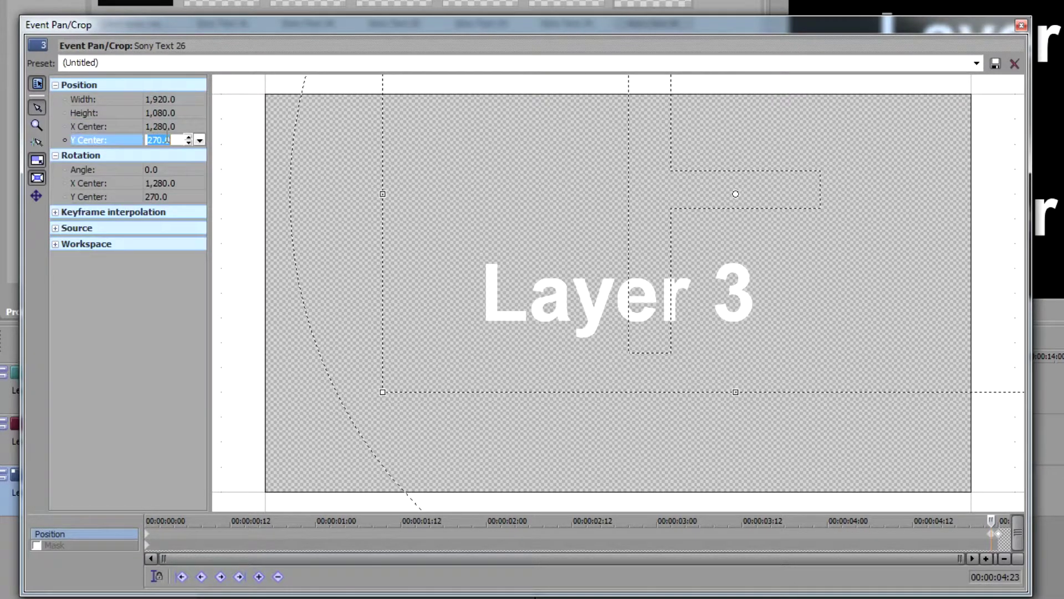
pyautogui.write('270')
pyautogui.press('Return')
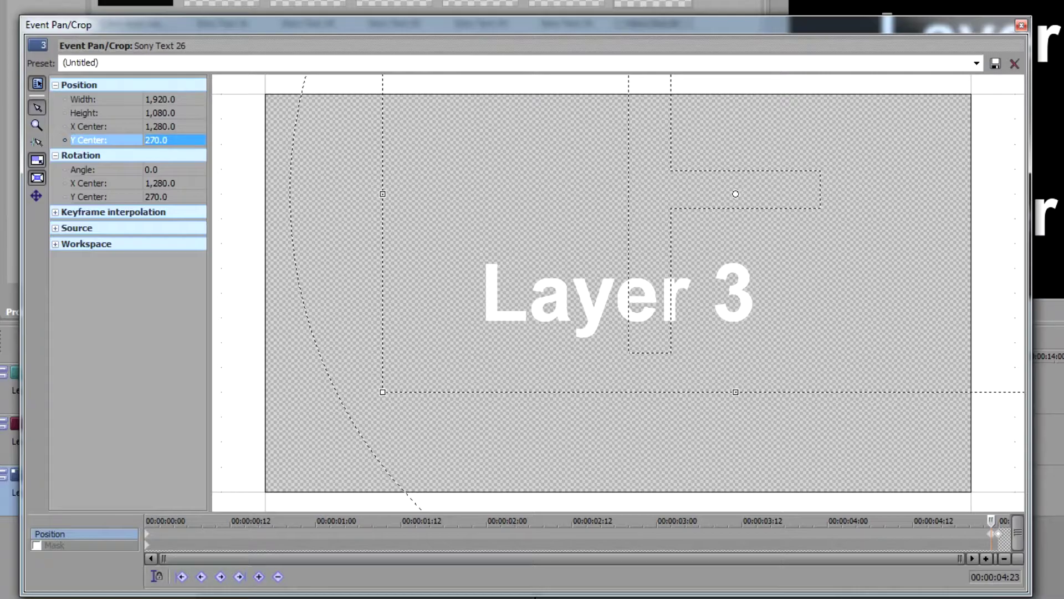
pyautogui.click(1021, 26)
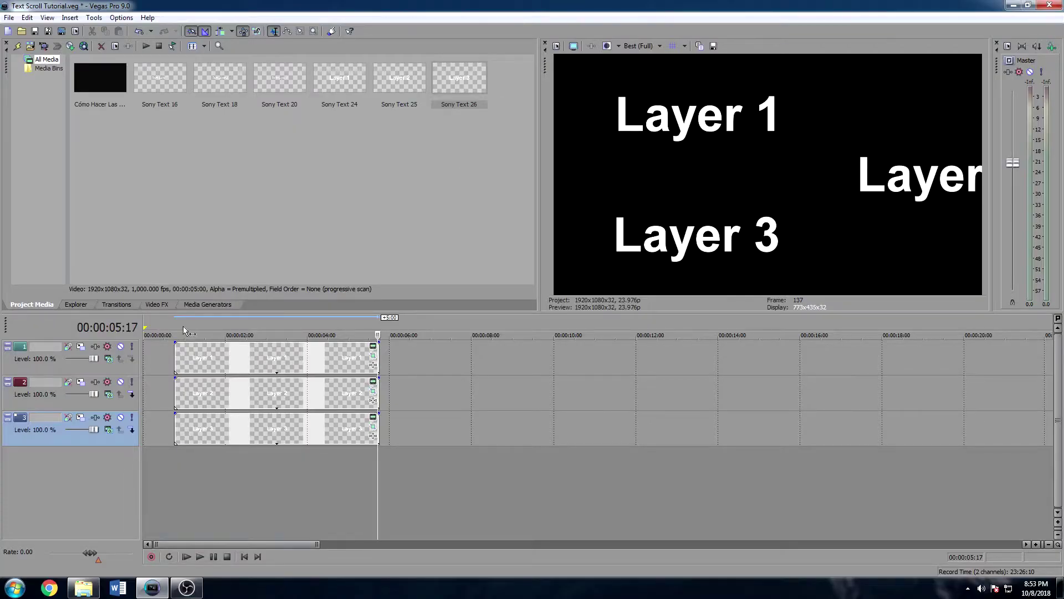
# Add a fade-in to Layer 1 and move the Layer 2 clip later, previewing the timing.
pyautogui.click(172, 356)
pyautogui.press('space')
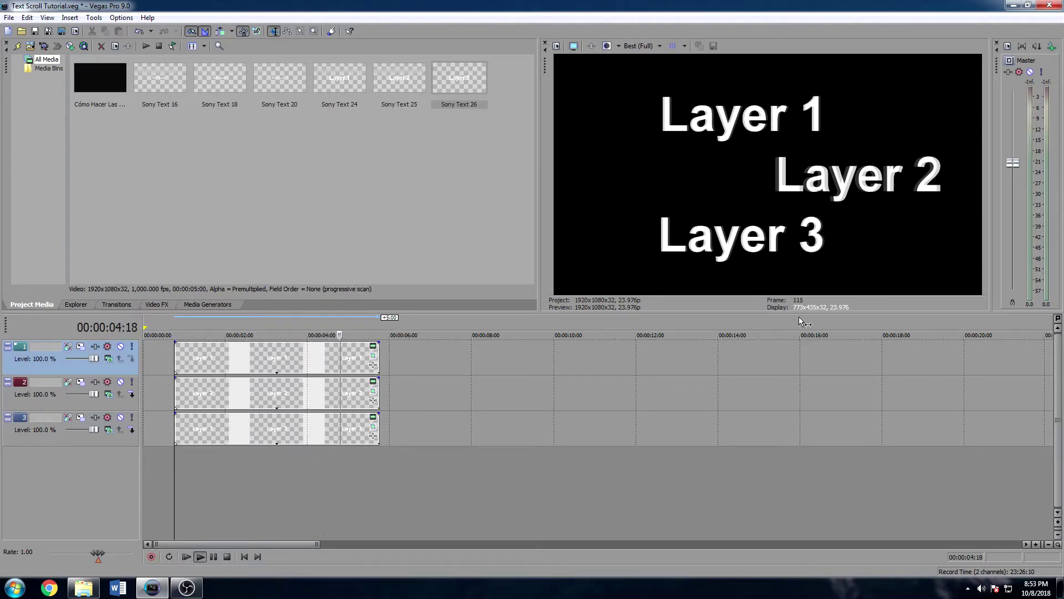
pyautogui.press('space')
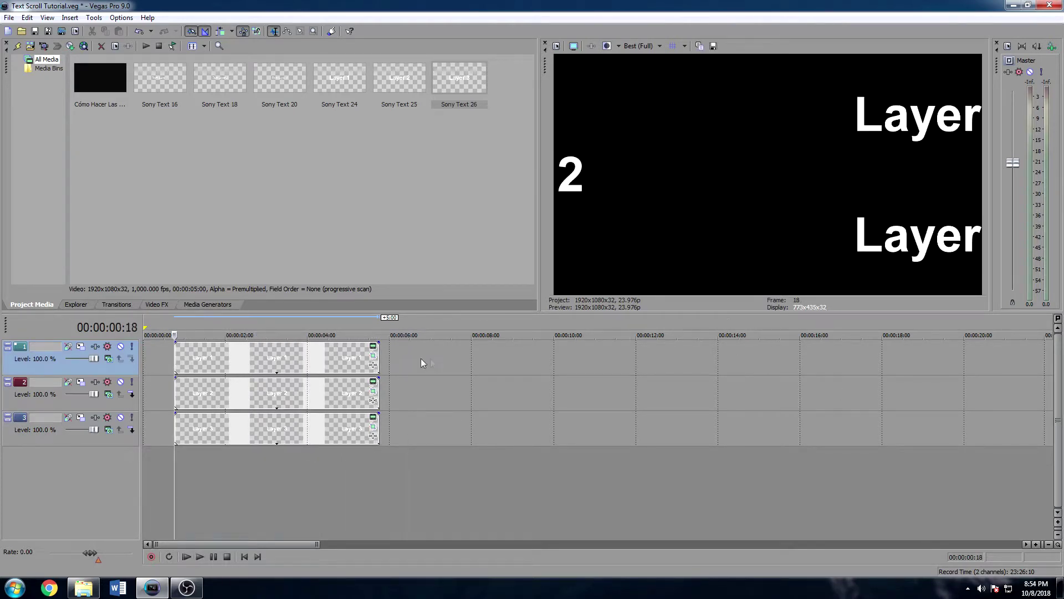
pyautogui.scroll(2, 249, 355)
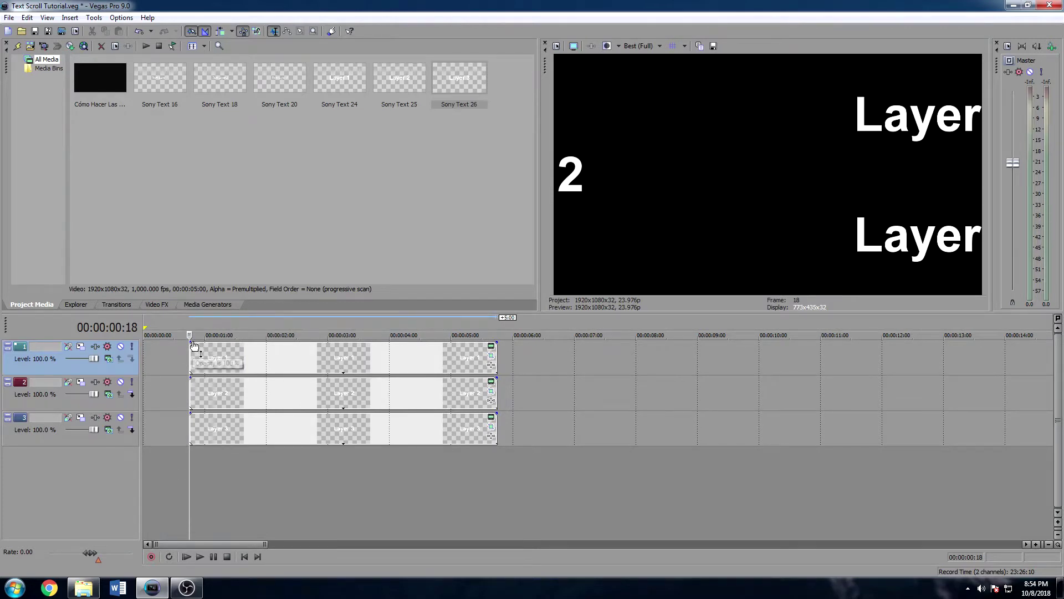
pyautogui.moveTo(194, 344); pyautogui.dragTo(216, 343)
pyautogui.moveTo(207, 393); pyautogui.dragTo(282, 419)
pyautogui.press('space')
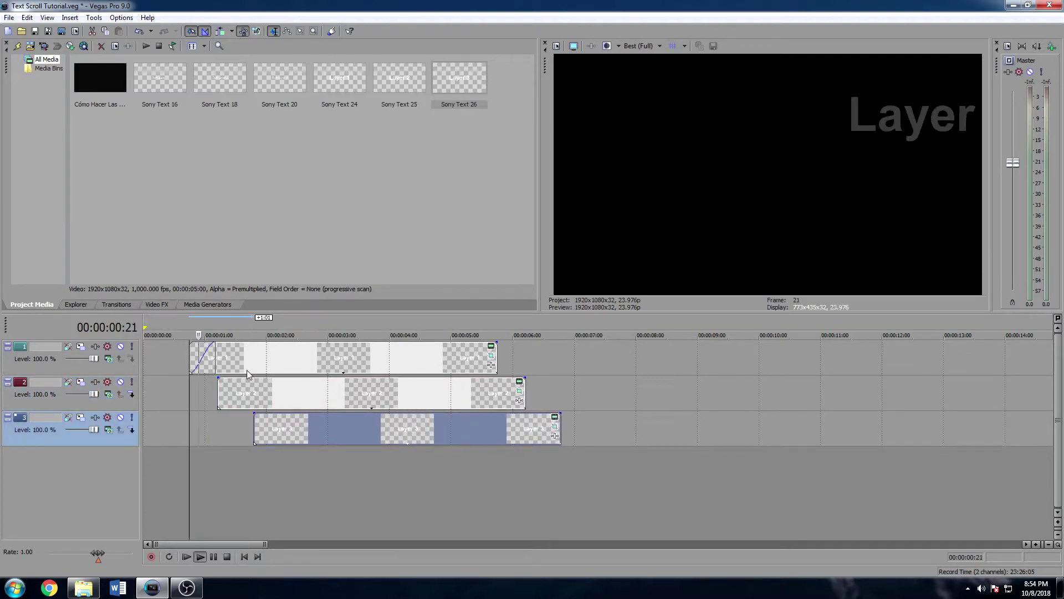
pyautogui.press('space')
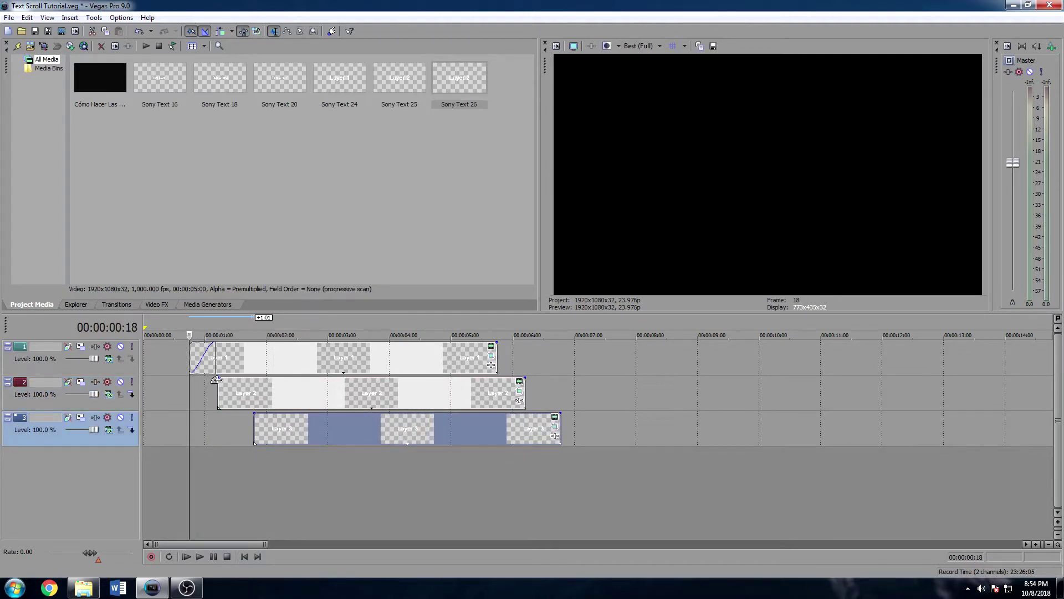
# Add fade-ins to the Layer 2 and Layer 3 clips and play them back.
pyautogui.moveTo(216, 380); pyautogui.dragTo(239, 379)
pyautogui.moveTo(255, 413); pyautogui.dragTo(271, 417)
pyautogui.press('space')
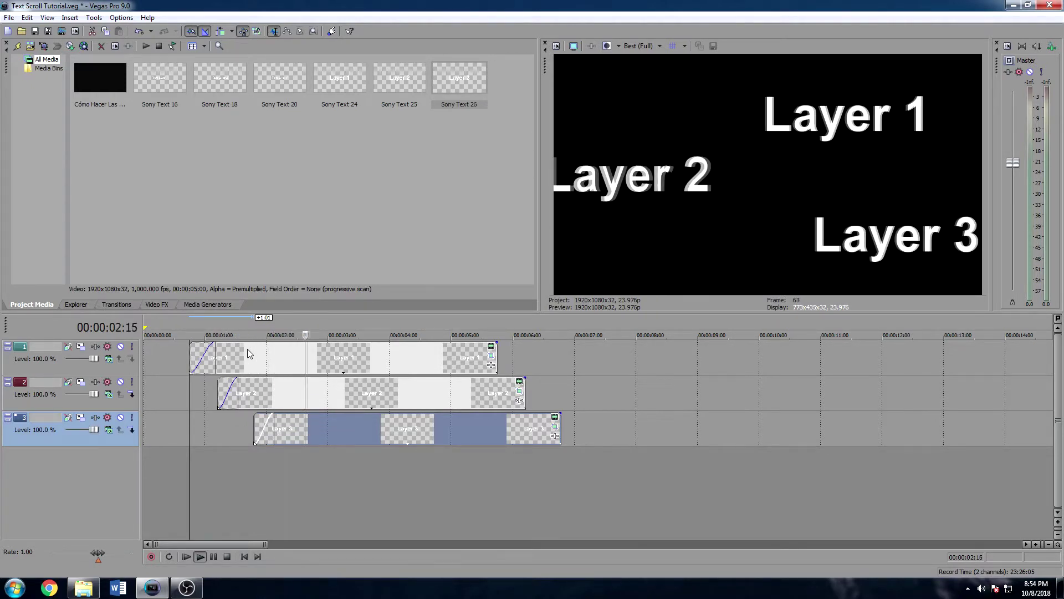
pyautogui.press('space')
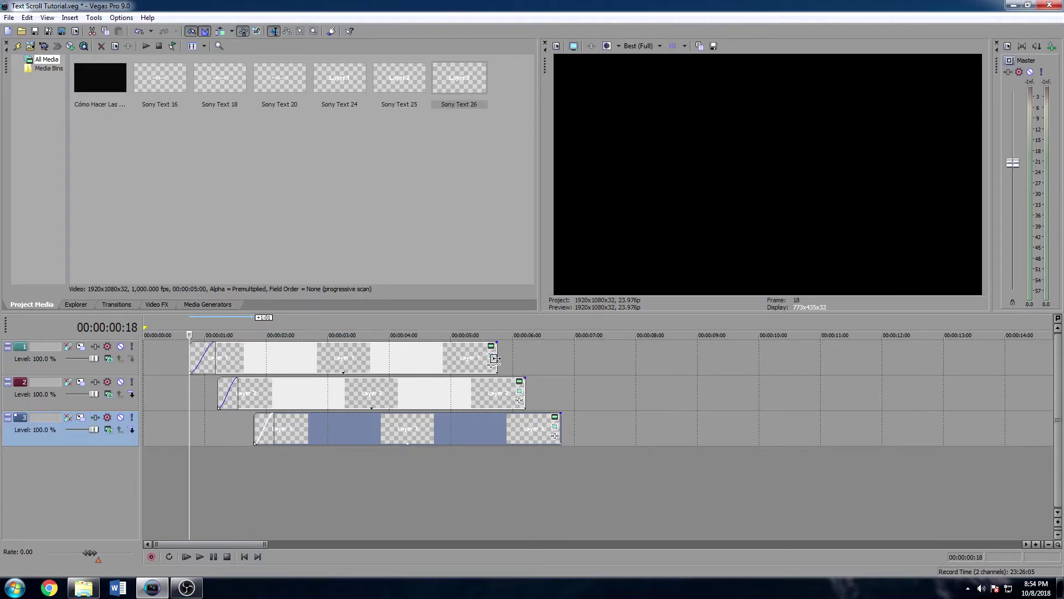
# Shorten Layers 1 and 3 and resize Layer 2 so each scrolls at its own speed.
pyautogui.moveTo(494, 358); pyautogui.dragTo(387, 365)
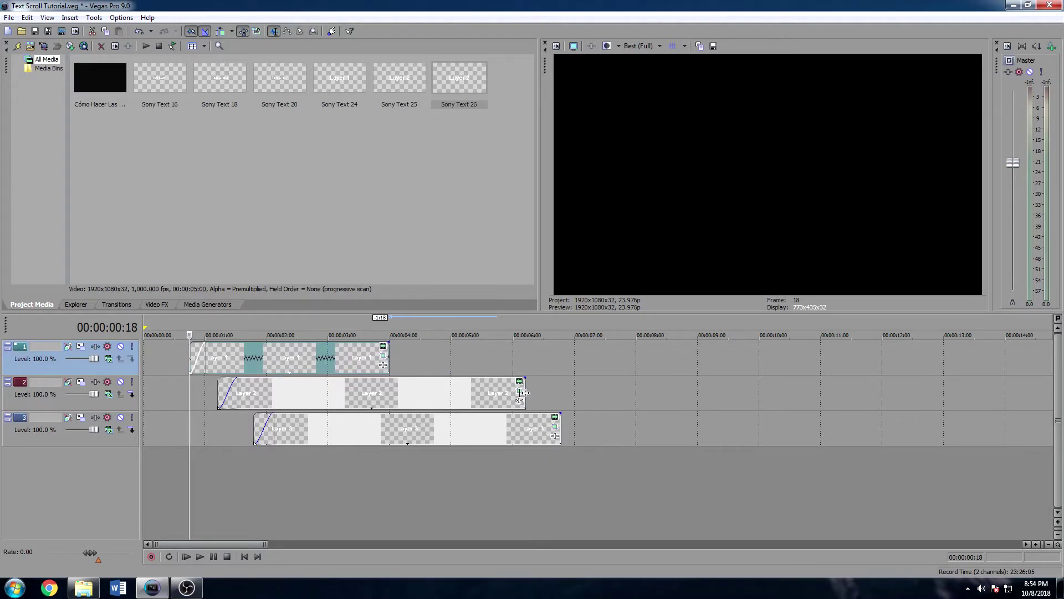
pyautogui.moveTo(523, 393); pyautogui.dragTo(633, 385)
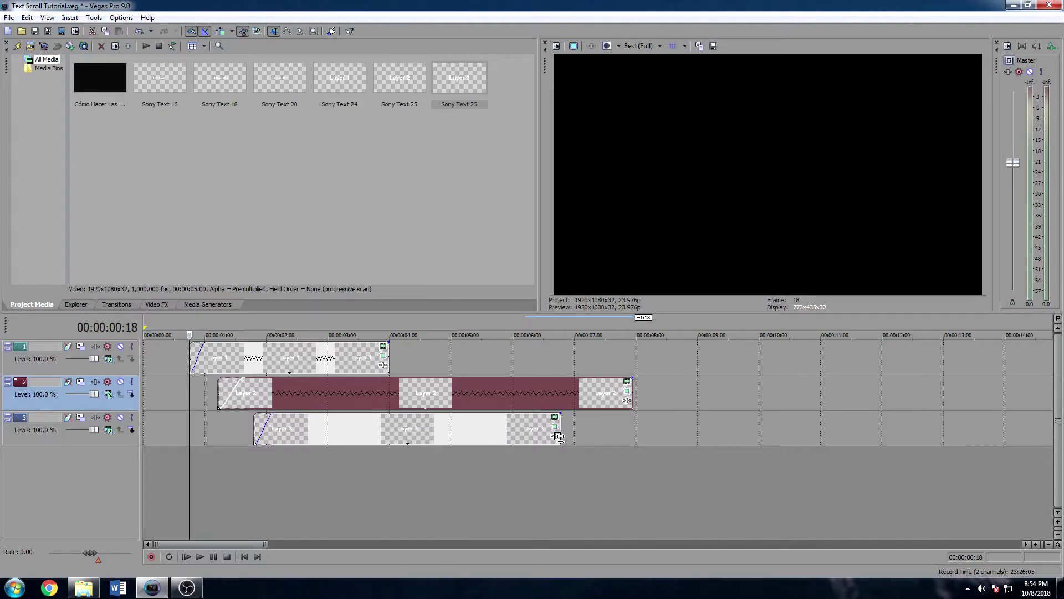
pyautogui.moveTo(559, 436); pyautogui.dragTo(485, 436)
pyautogui.press('space')
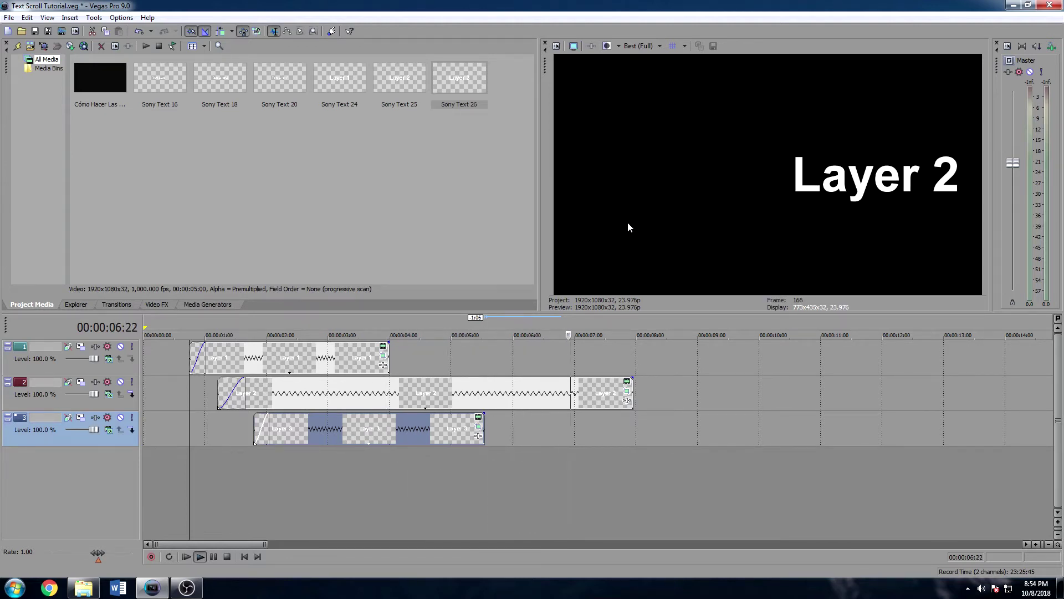
pyautogui.press('space')
pyautogui.moveTo(633, 395); pyautogui.dragTo(435, 396)
pyautogui.press('space')
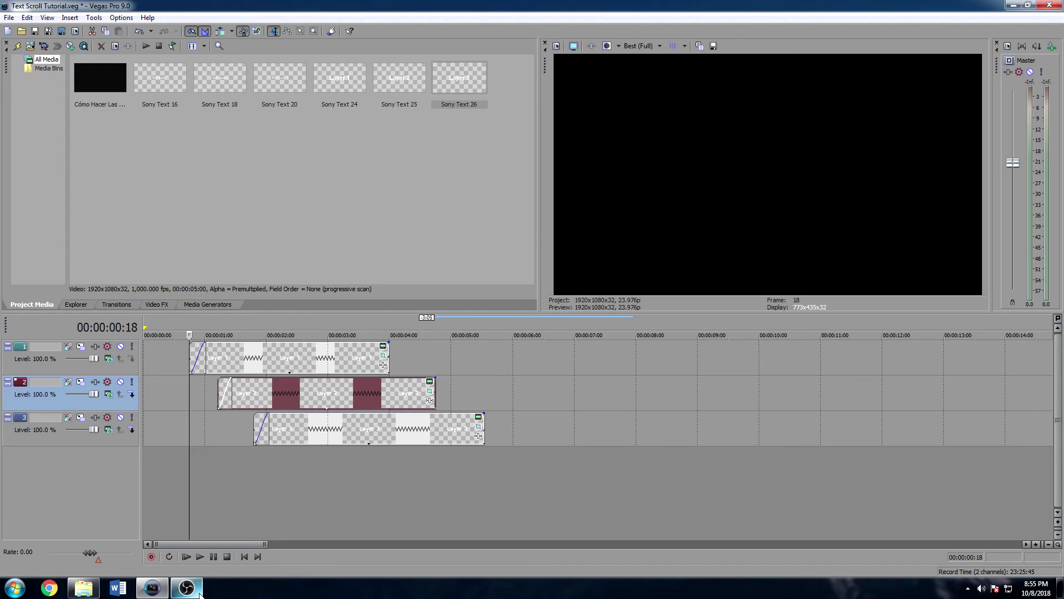
pyautogui.moveTo(200, 594)
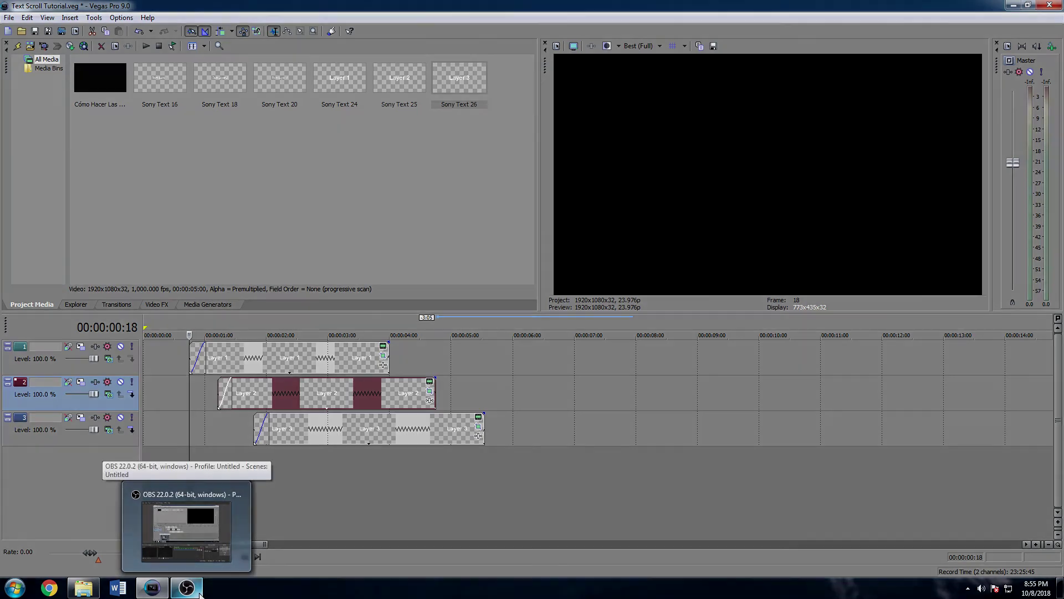